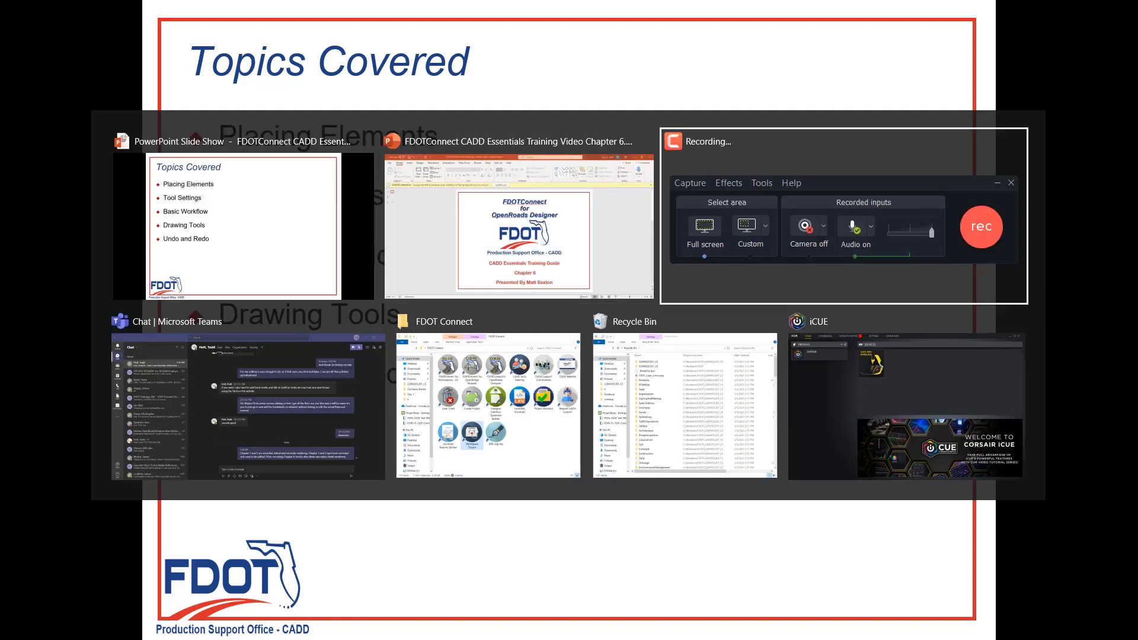
{"action": "left_click", "coordinate": [1008, 514]}
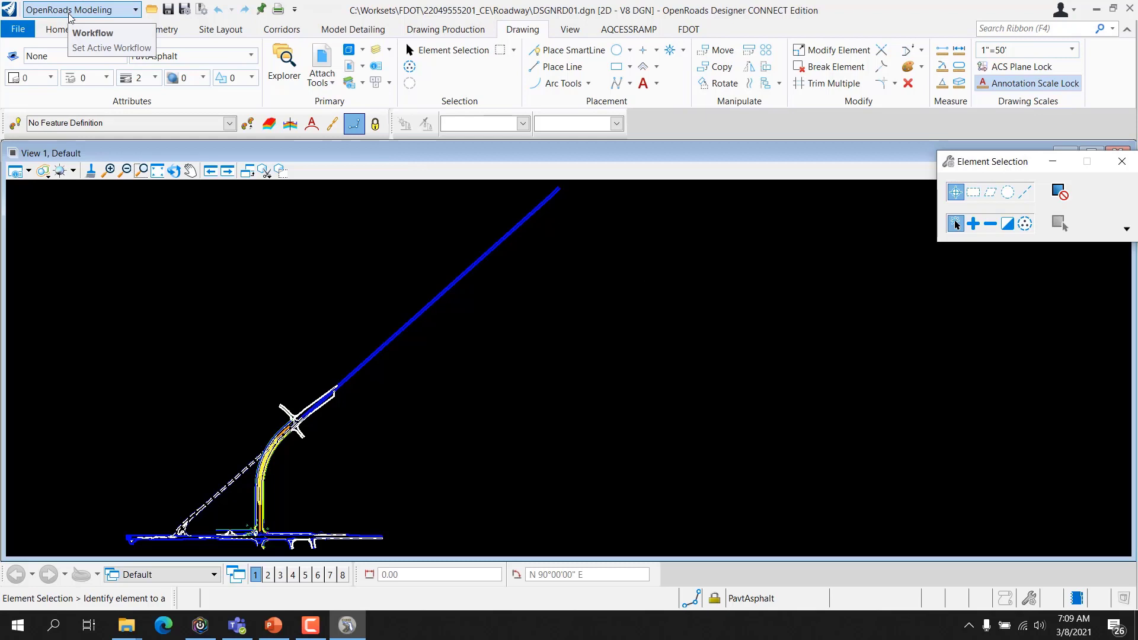
{"action": "left_click", "coordinate": [522, 33]}
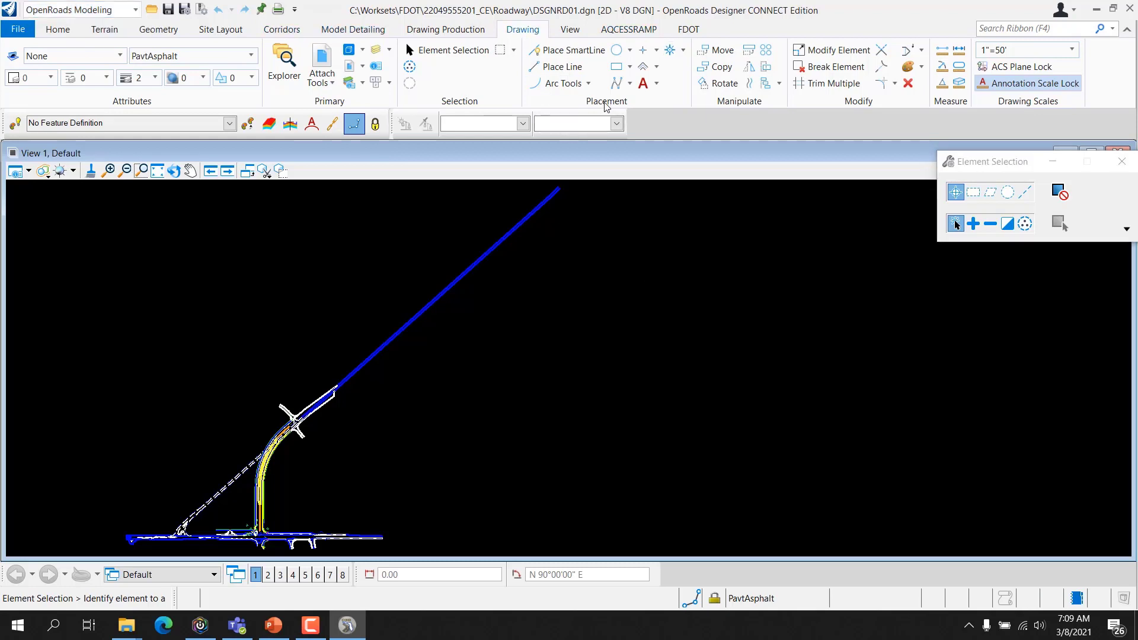
{"action": "left_click", "coordinate": [85, 11]}
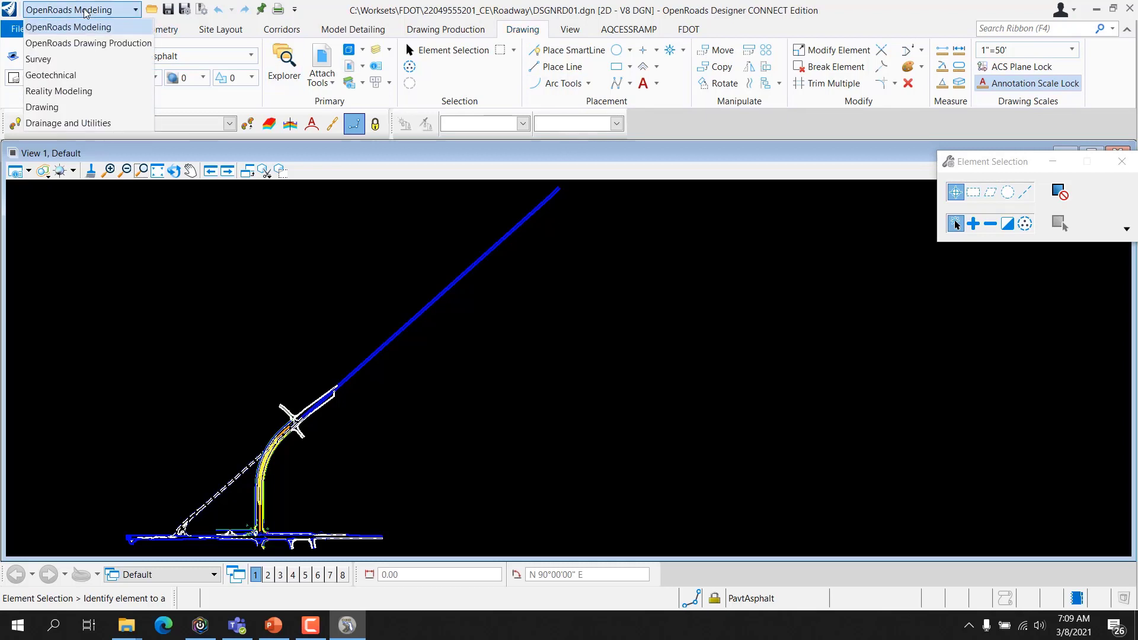
{"action": "left_click", "coordinate": [82, 43]}
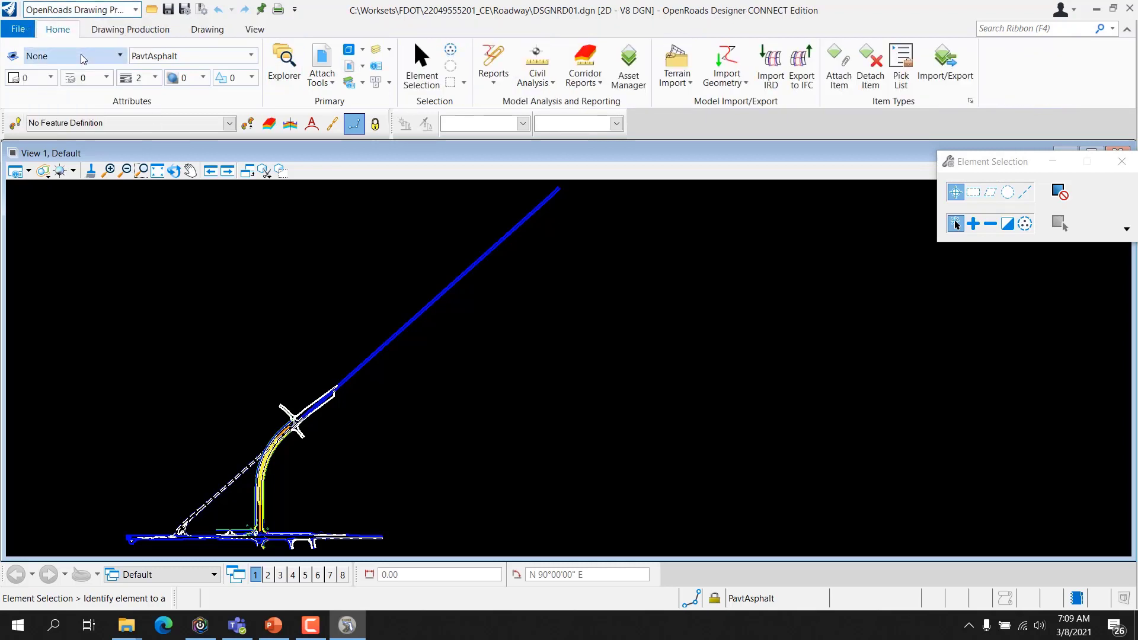
{"action": "left_click", "coordinate": [206, 30]}
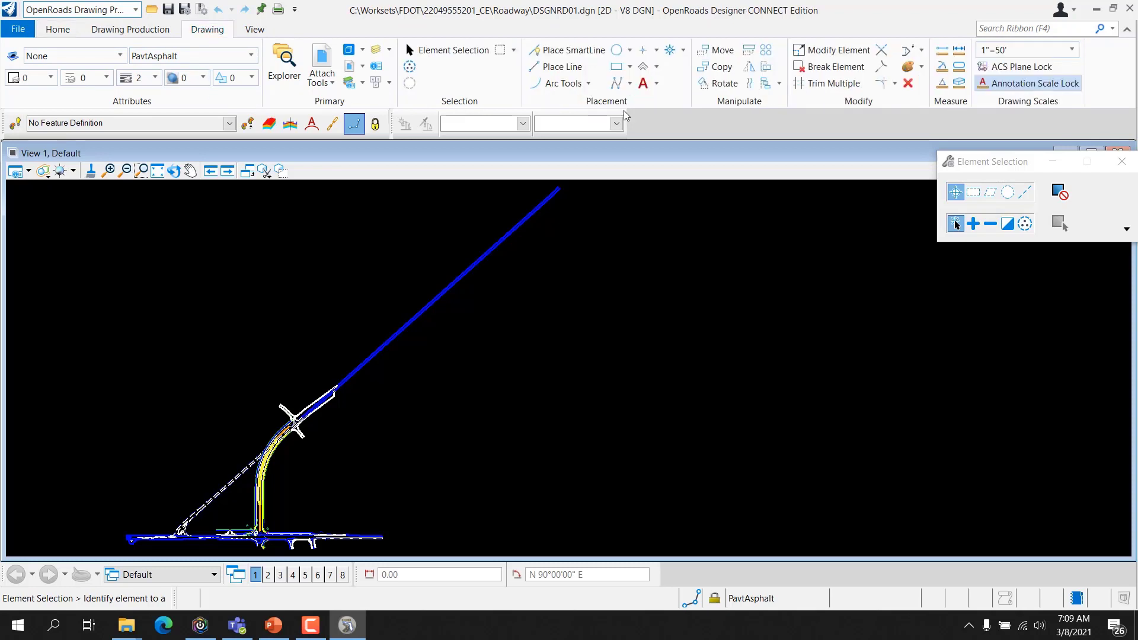
{"action": "left_click", "coordinate": [79, 11]}
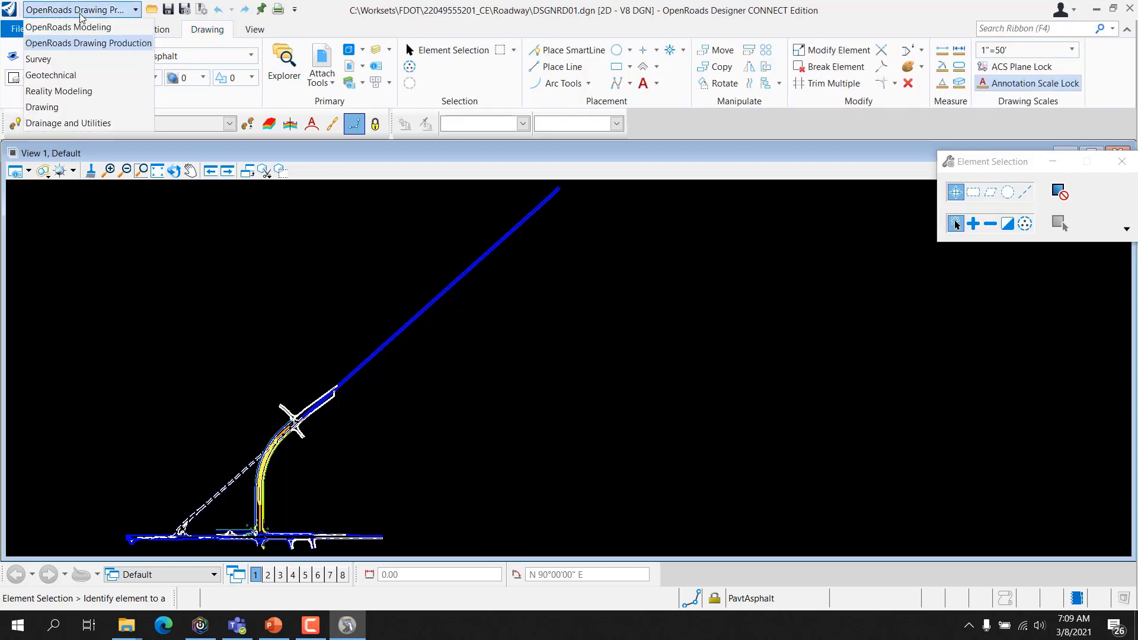
{"action": "left_click", "coordinate": [79, 27]}
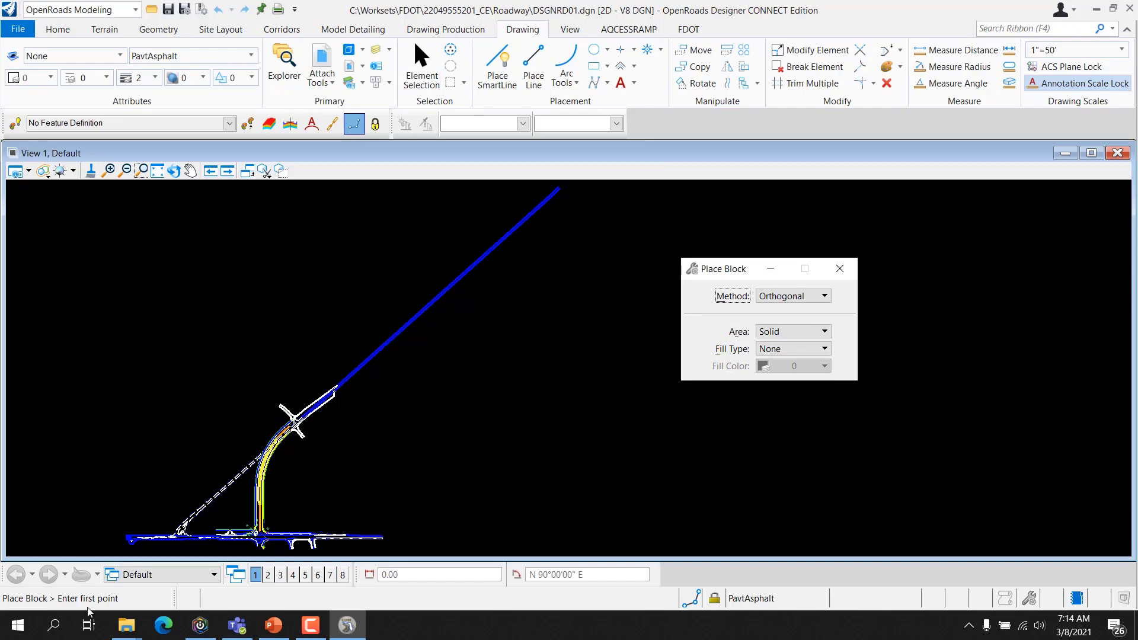
{"action": "scroll", "coordinate": [325, 529], "scroll_direction": "up", "scroll_amount": 2}
{"action": "scroll", "coordinate": [325, 530], "scroll_direction": "up", "scroll_amount": 4}
- Place a solid orthogonal block from two opposite corners above the road intersection
{"action": "left_click", "coordinate": [192, 208]}
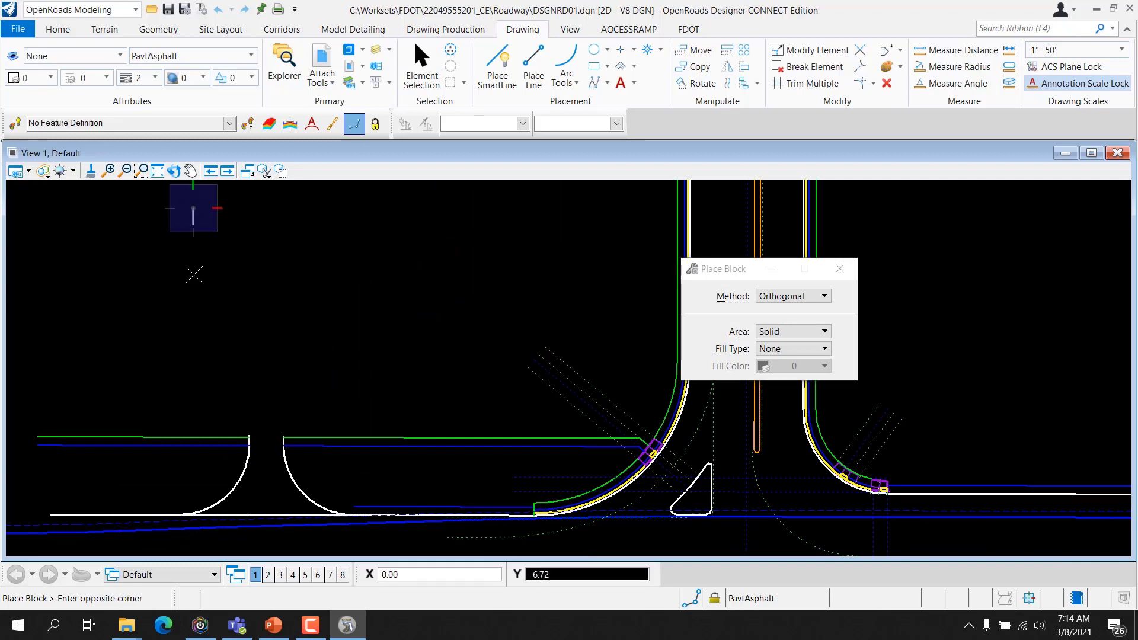
{"action": "left_click", "coordinate": [454, 340]}
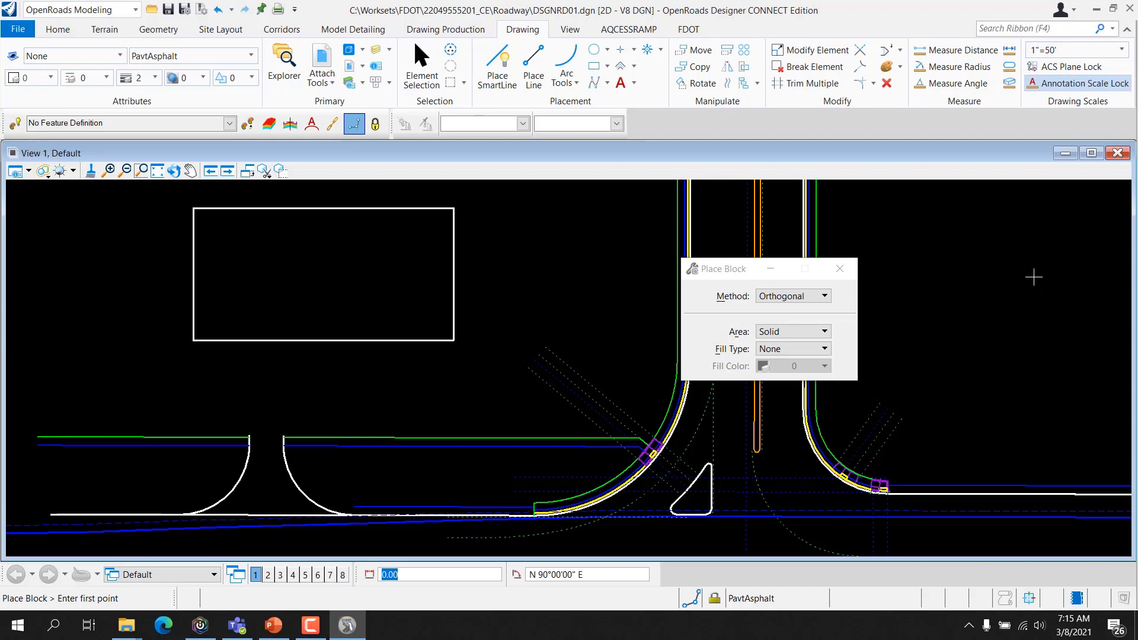
- Draw a four-vertex SmartLine shape and close it on its starting vertex
{"action": "left_click", "coordinate": [496, 71]}
{"action": "left_click", "coordinate": [534, 205]}
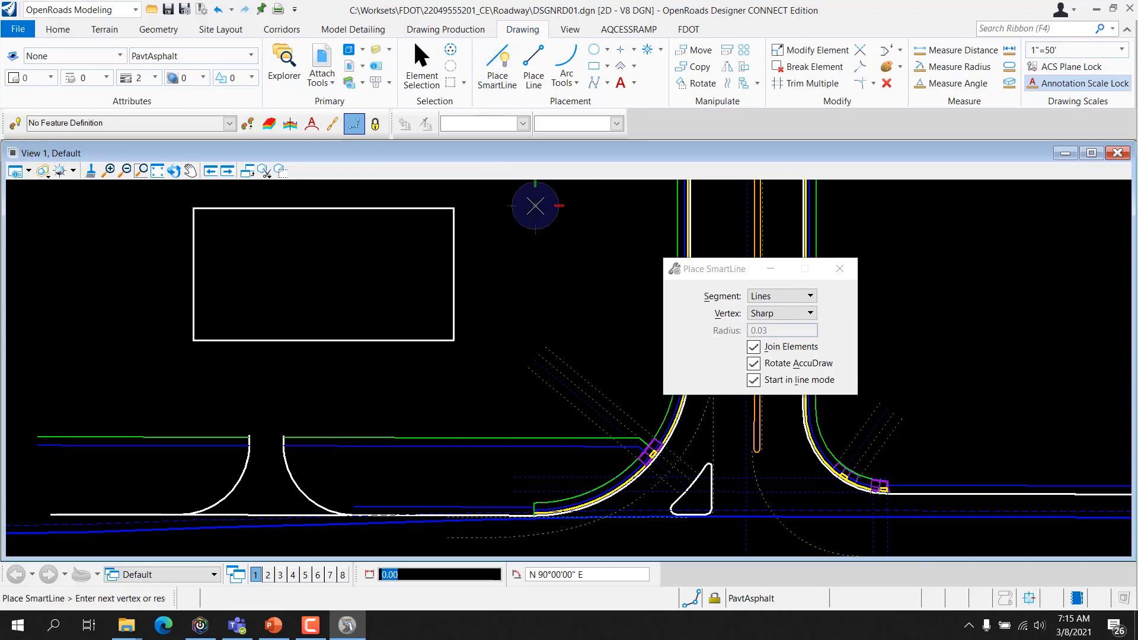
{"action": "left_click", "coordinate": [485, 256]}
{"action": "left_click", "coordinate": [493, 313]}
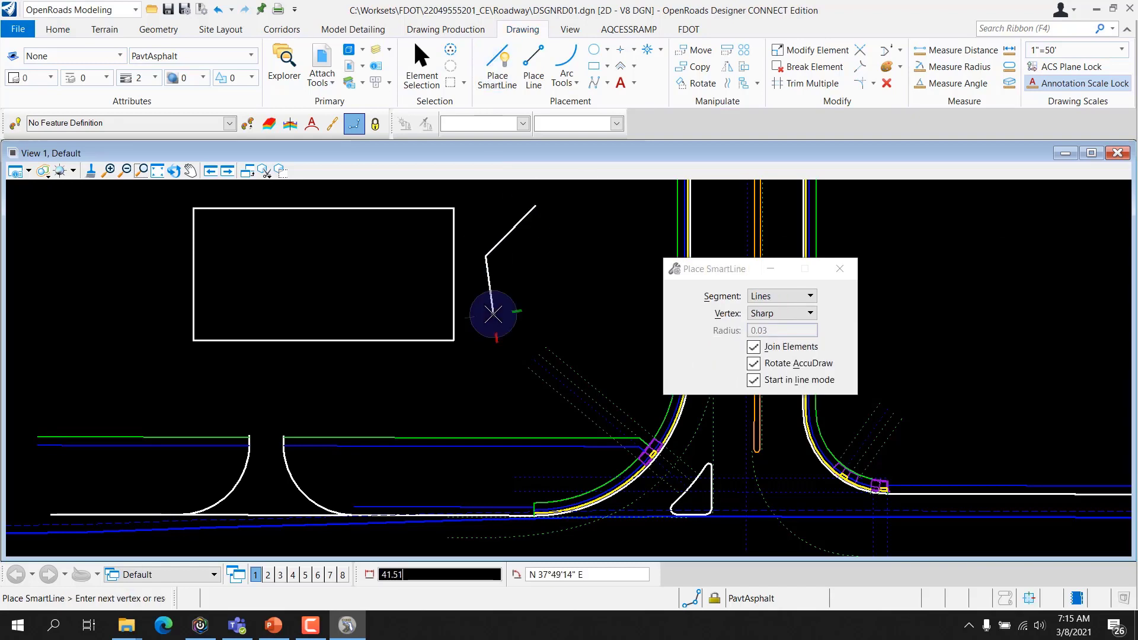
{"action": "left_click", "coordinate": [636, 317]}
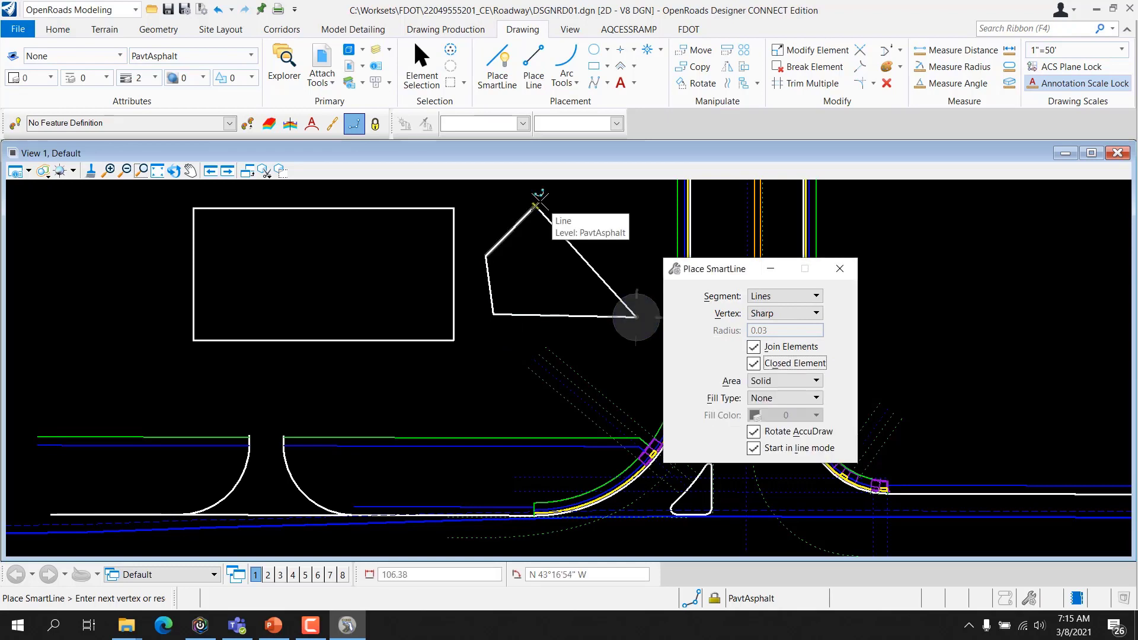
{"action": "left_click", "coordinate": [537, 206]}
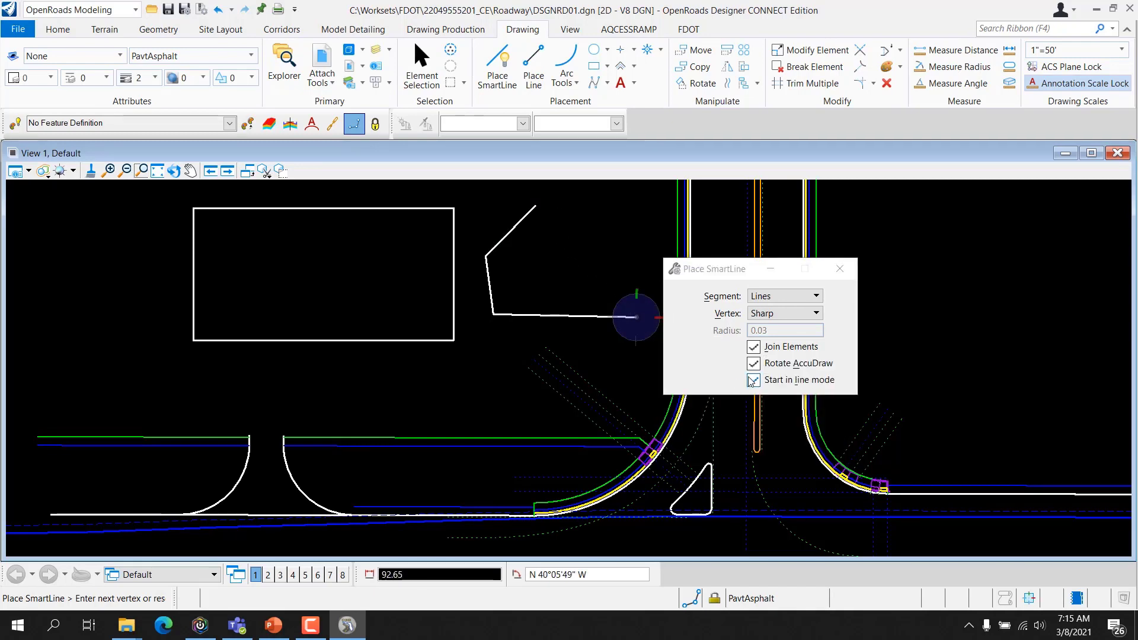
{"action": "left_click", "coordinate": [536, 206]}
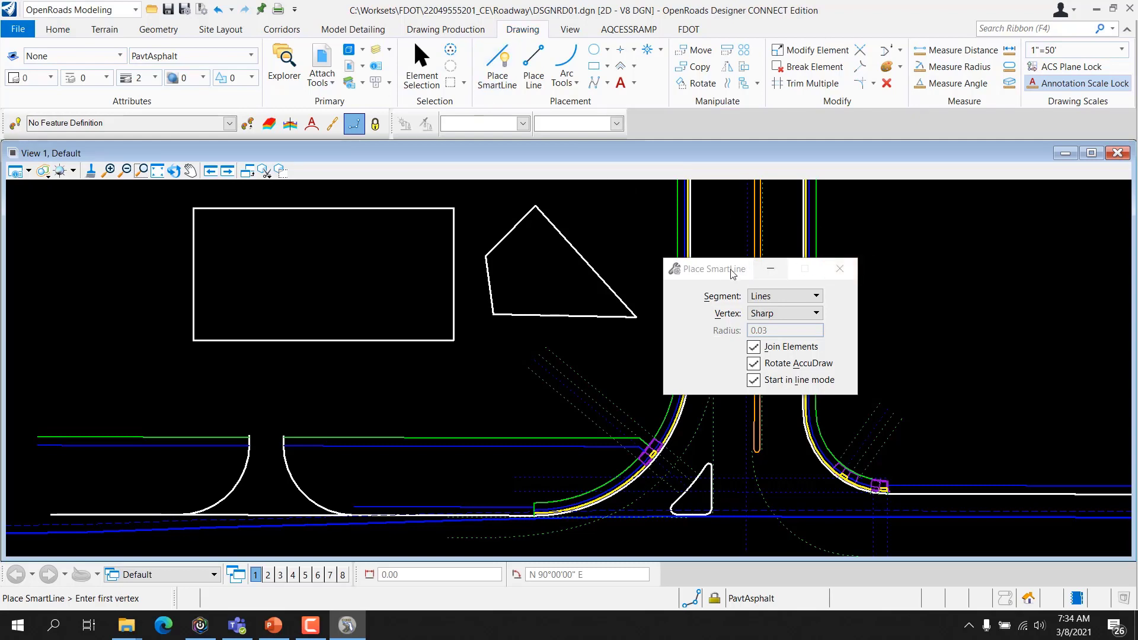
- Keep SmartLine set to straight segments with sharp corners
{"action": "left_click_drag", "start_coordinate": [725, 274], "coordinate": [723, 232]}
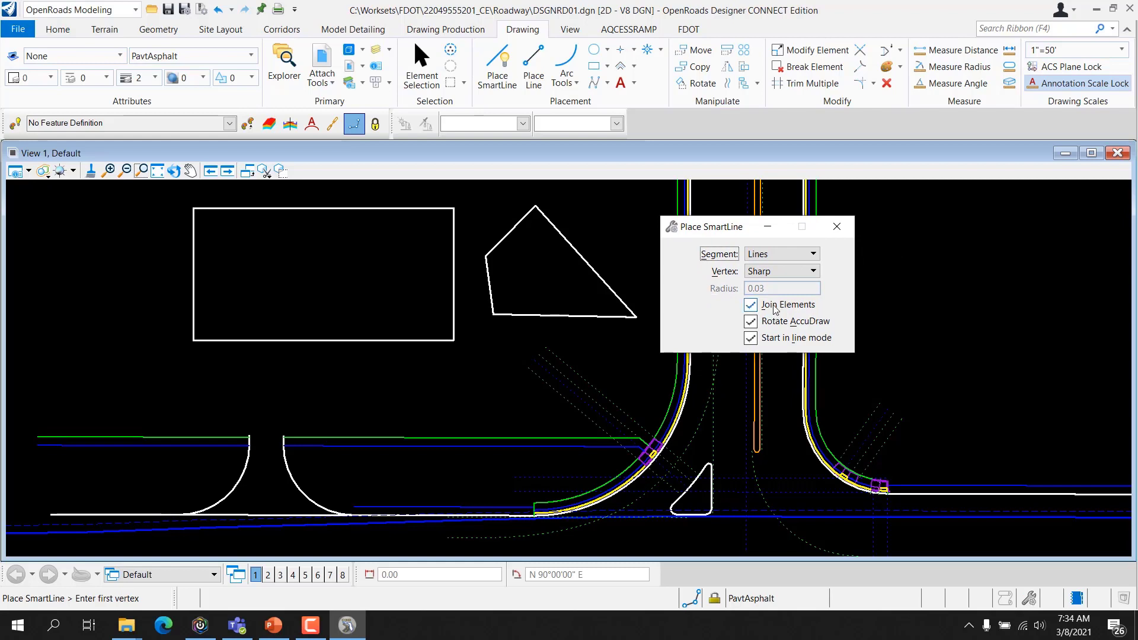
{"action": "left_click", "coordinate": [797, 254]}
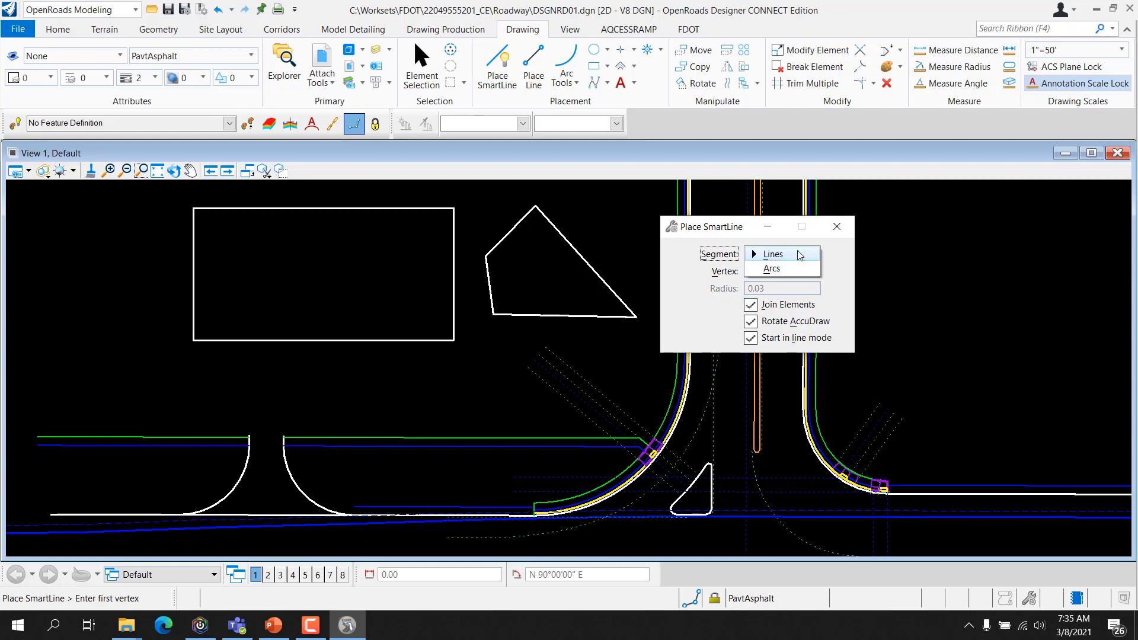
{"action": "left_click", "coordinate": [798, 255]}
{"action": "left_click", "coordinate": [807, 271]}
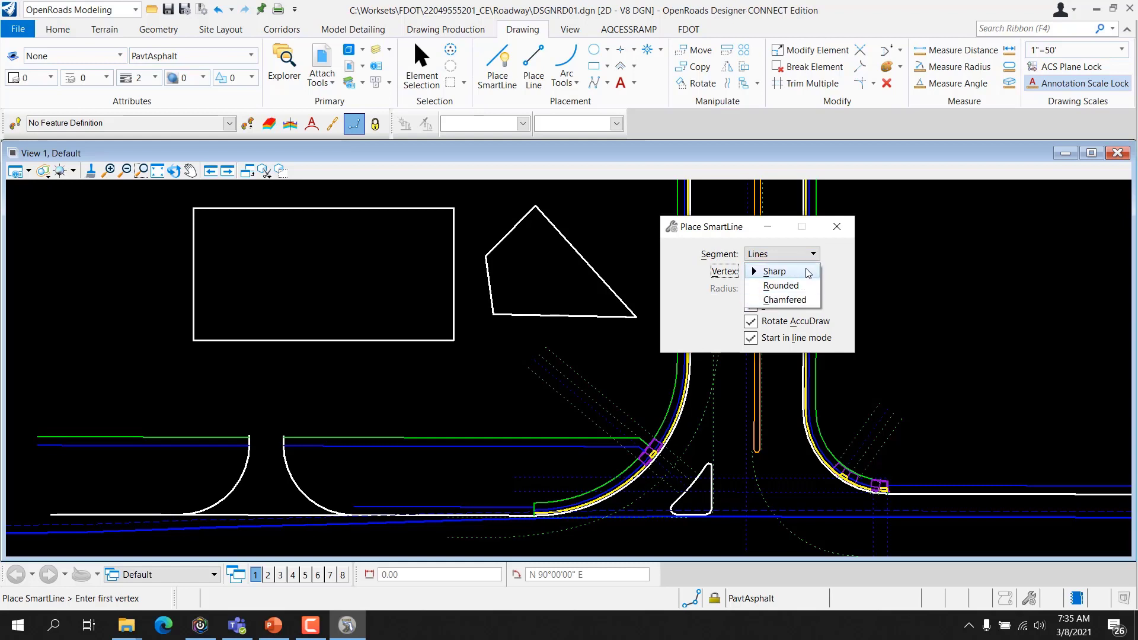
{"action": "left_click", "coordinate": [806, 272]}
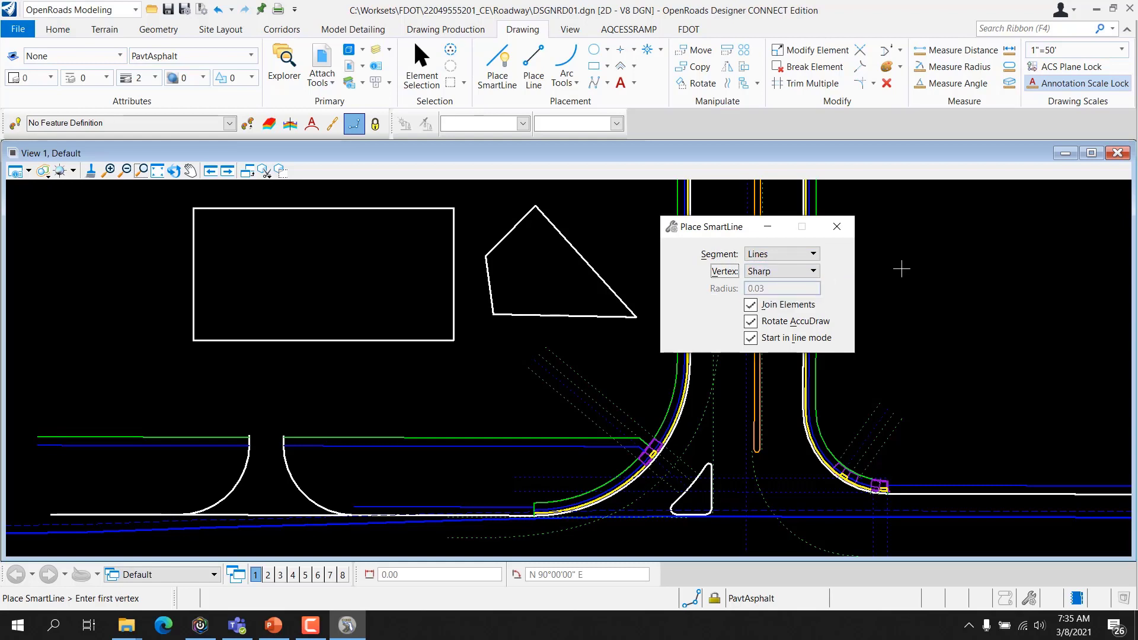
- Draw a four-vertex open line string at the right and end it
{"action": "left_click", "coordinate": [886, 242]}
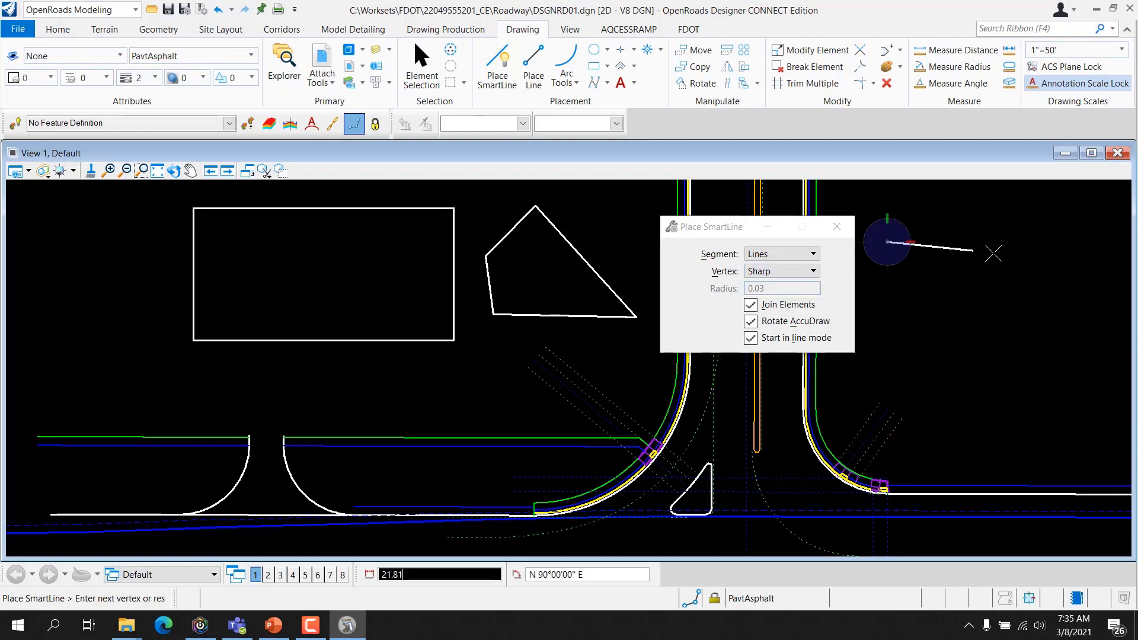
{"action": "left_click", "coordinate": [1077, 267]}
{"action": "left_click", "coordinate": [1100, 391]}
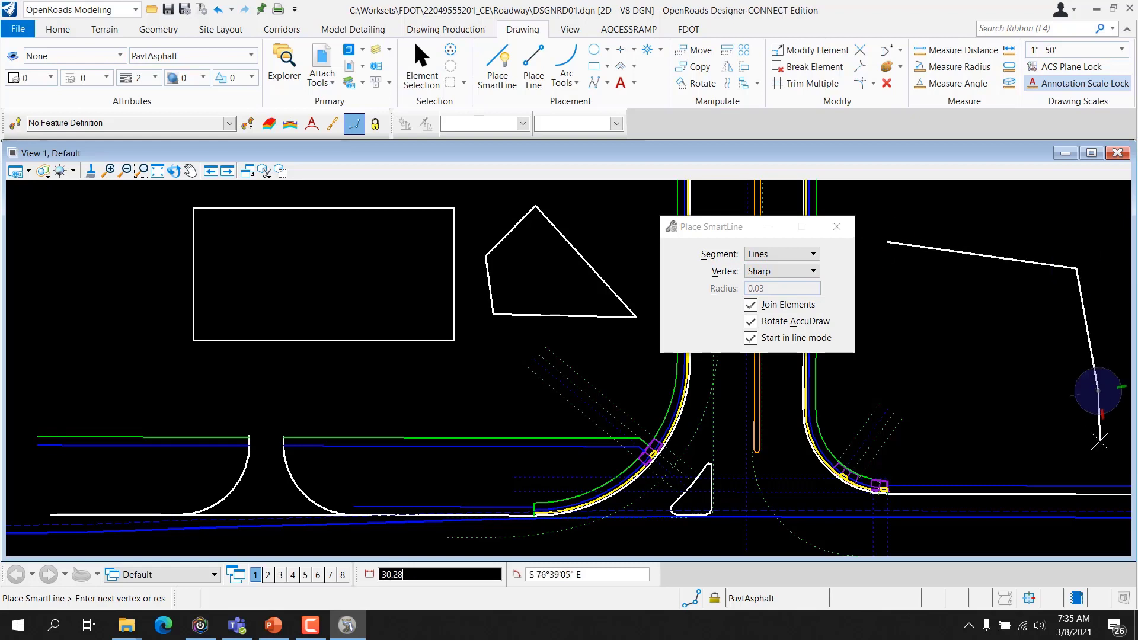
{"action": "left_click", "coordinate": [1100, 442]}
{"action": "right_click", "coordinate": [1039, 442]}
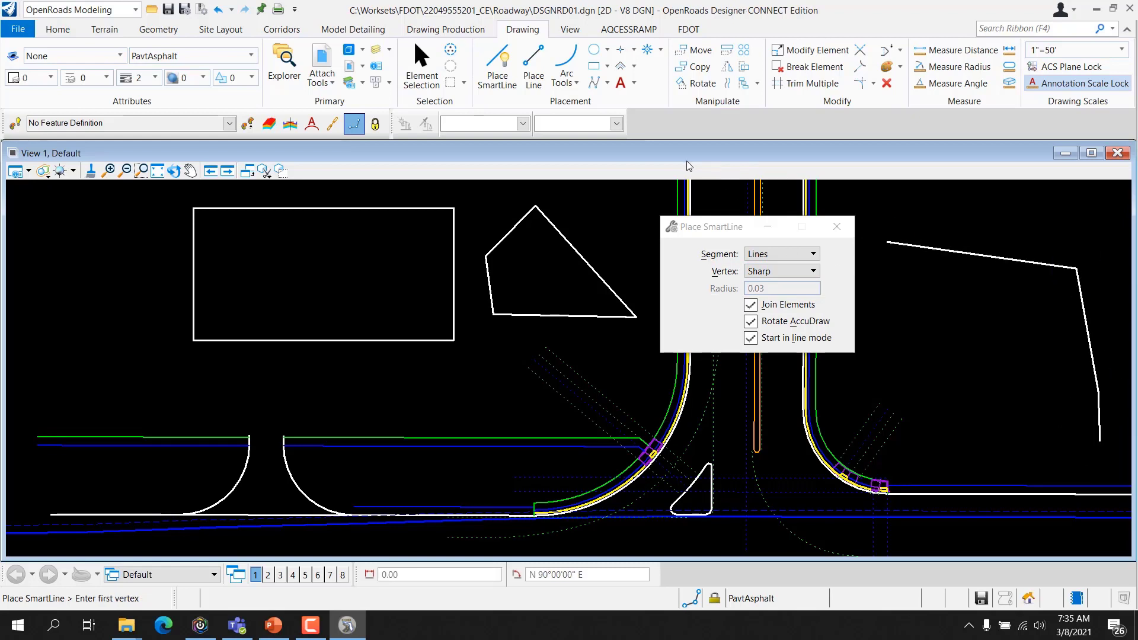
- Select the right-hand line string and drag it slightly up and left
{"action": "left_click", "coordinate": [421, 56]}
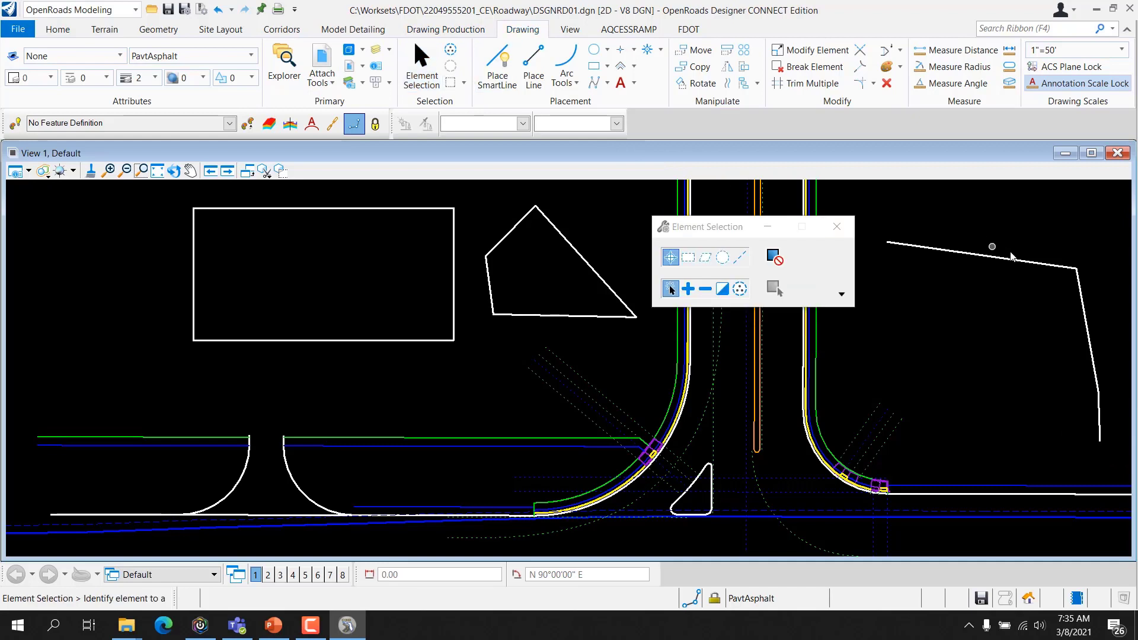
{"action": "left_click", "coordinate": [1091, 345]}
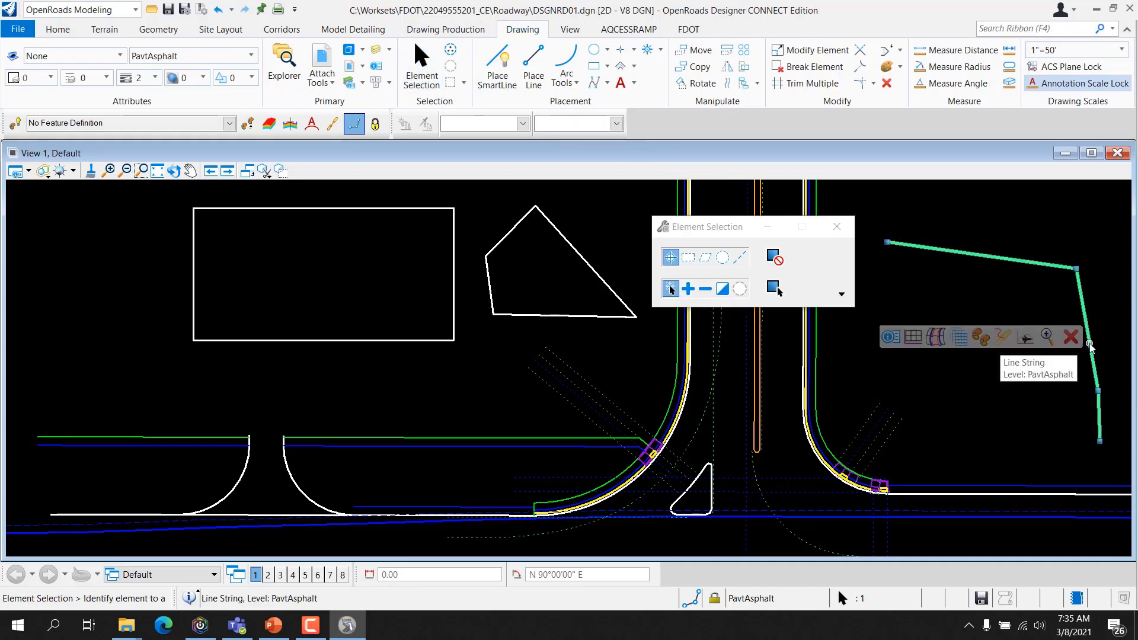
{"action": "mouse_move", "coordinate": [1050, 265]}
{"action": "left_mouse_down"}
{"action": "mouse_move", "coordinate": [1012, 264]}
{"action": "mouse_move", "coordinate": [1033, 243]}
{"action": "left_mouse_up"}
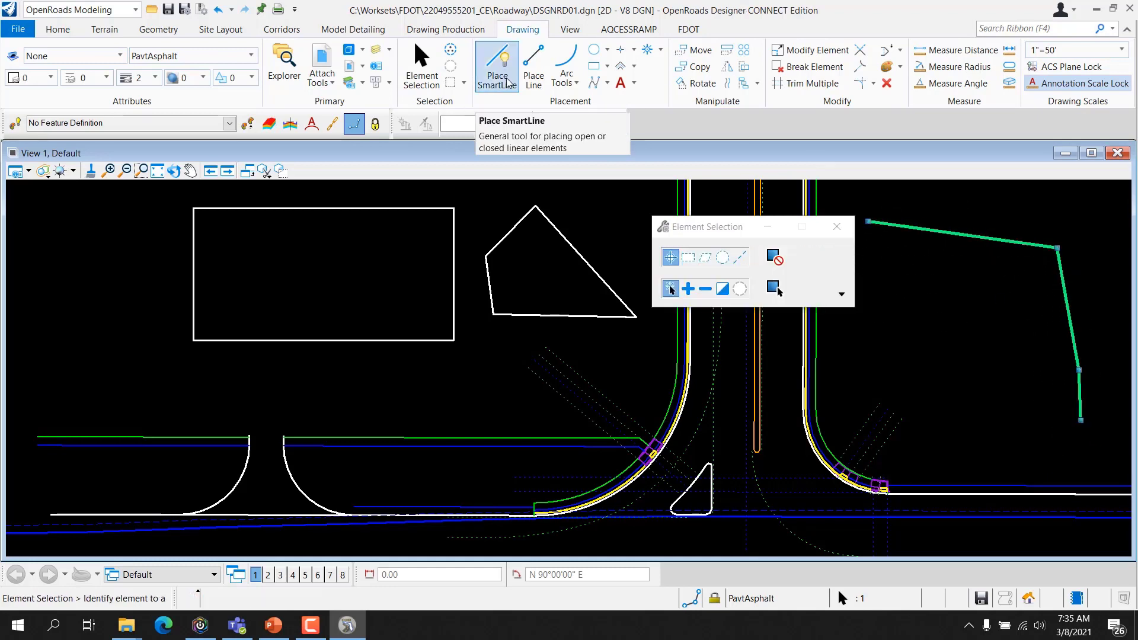
- Delete the selected line string and switch to Place Line
{"action": "key", "text": "Delete"}
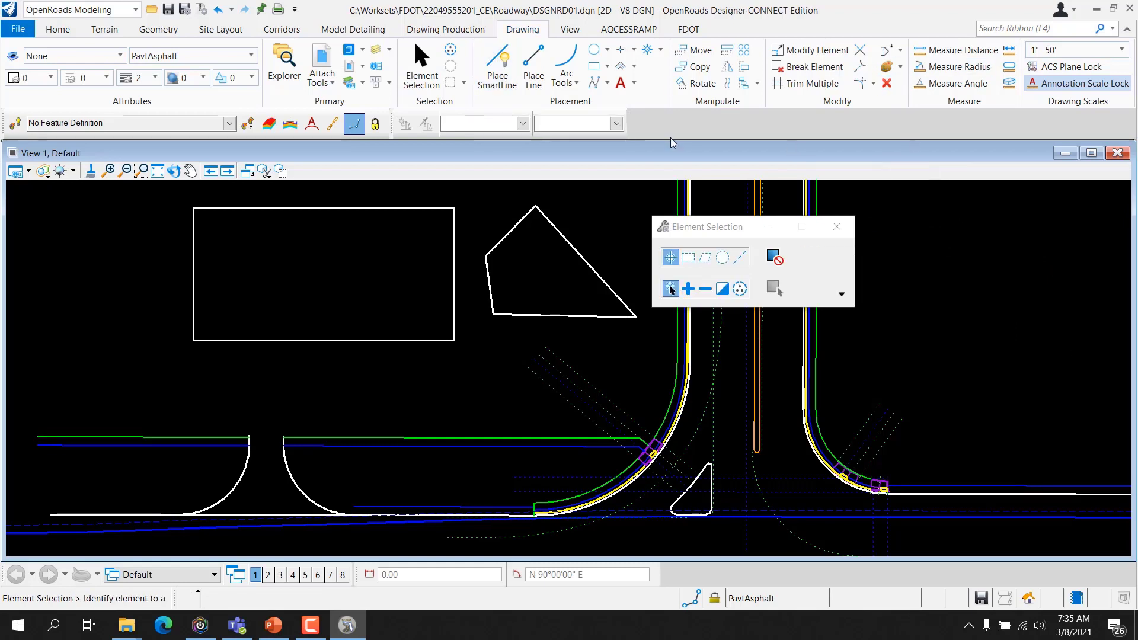
{"action": "left_click", "coordinate": [543, 78]}
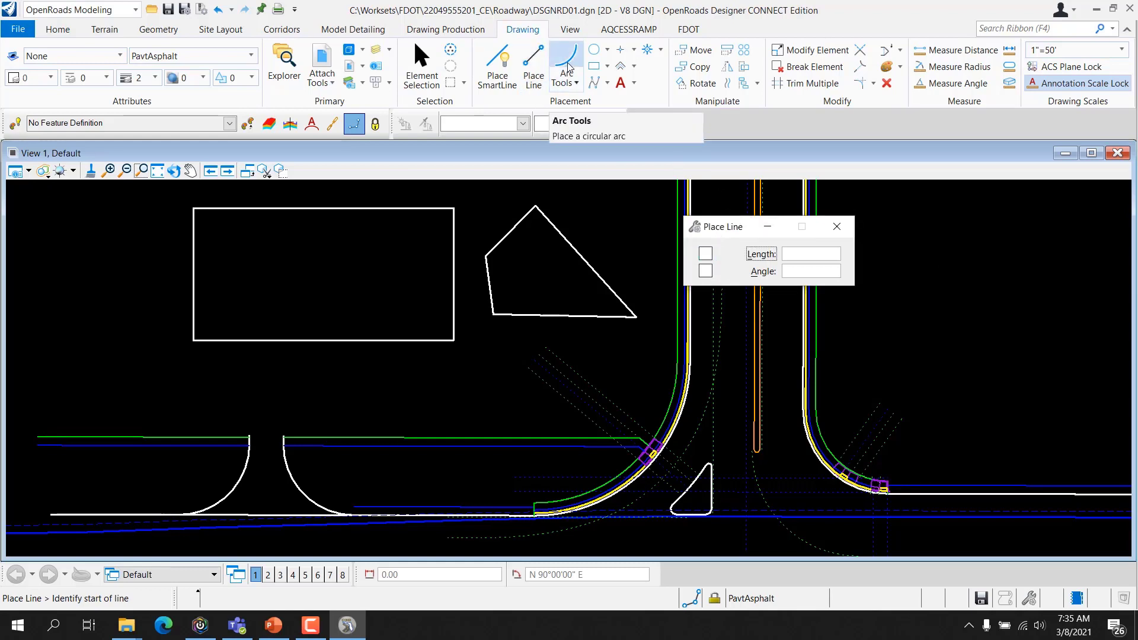
- Try Place Arc with the Start, Center method, then switch to Place Circle
{"action": "left_click", "coordinate": [569, 85]}
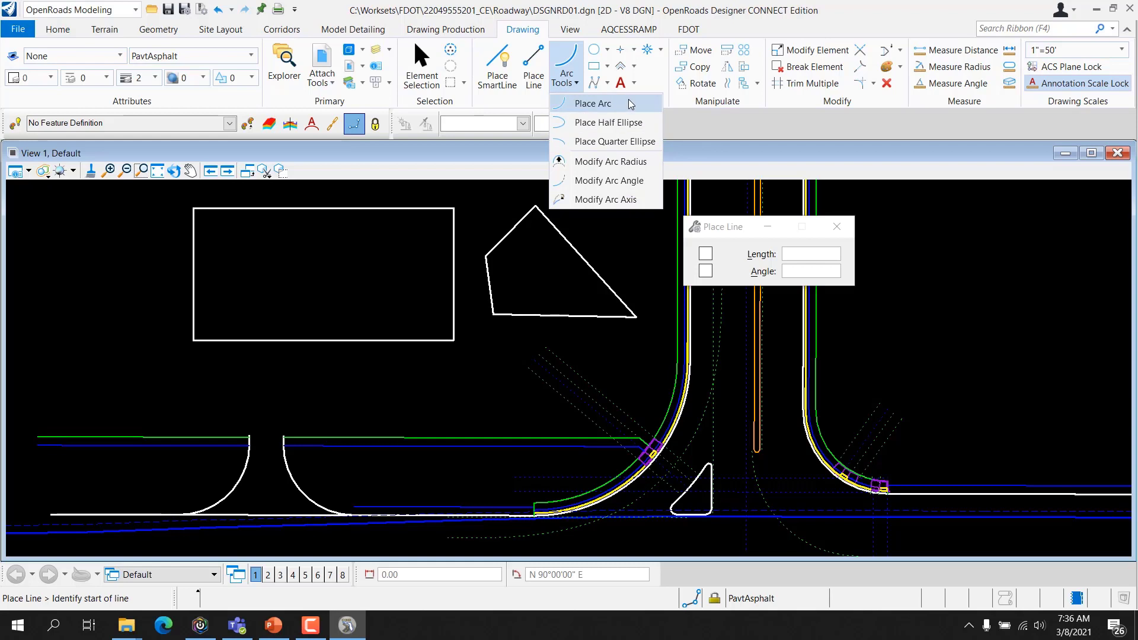
{"action": "left_click", "coordinate": [593, 103]}
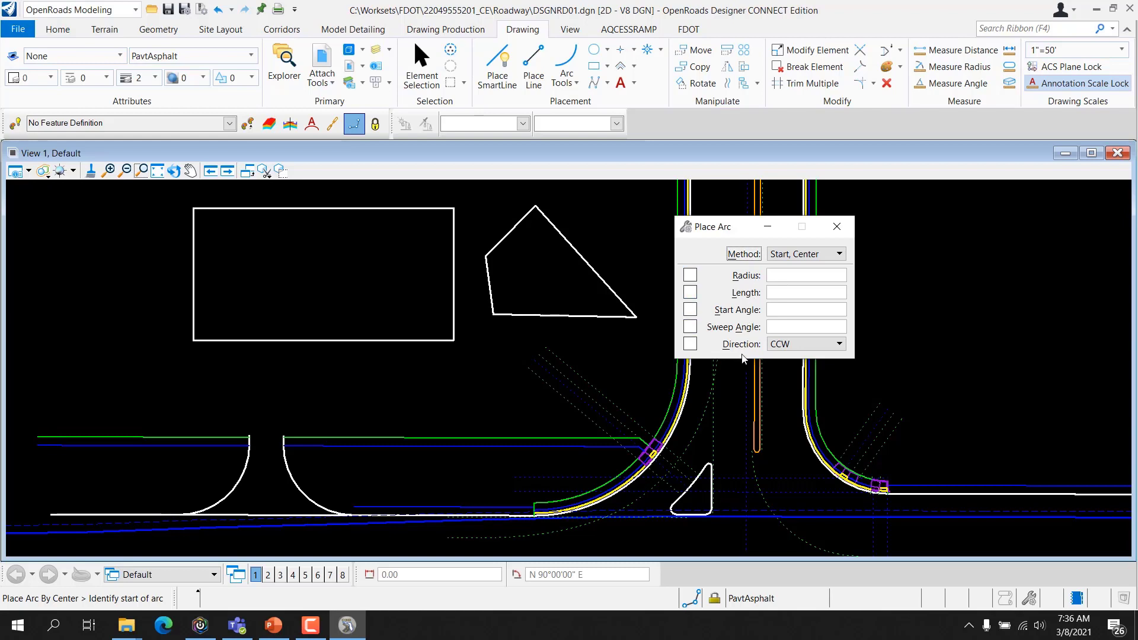
{"action": "left_click", "coordinate": [814, 256]}
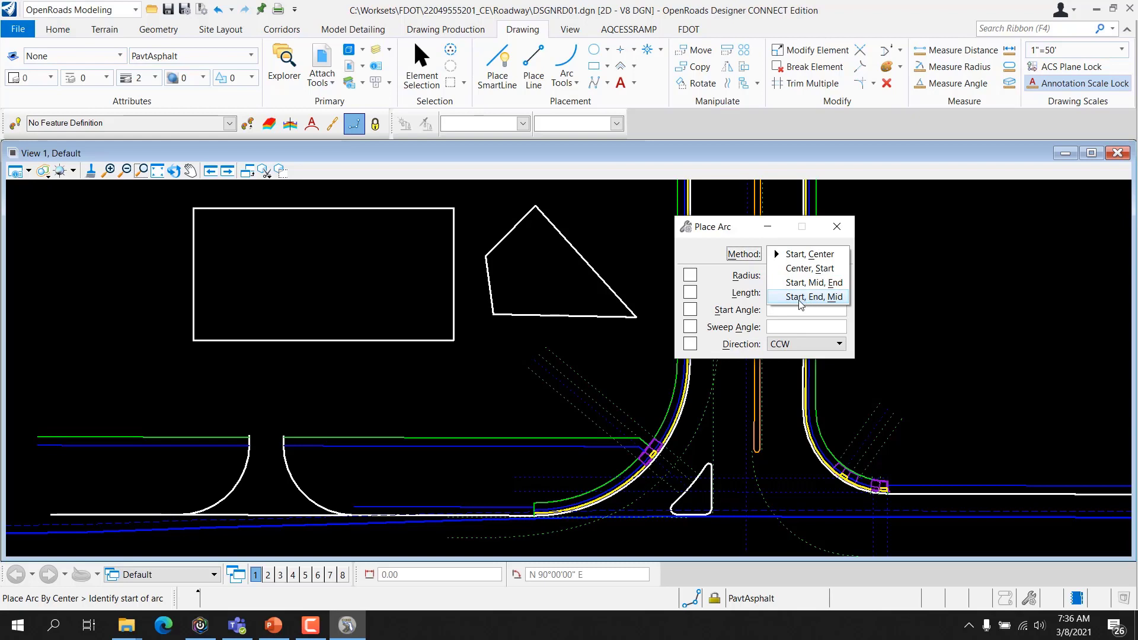
{"action": "left_click", "coordinate": [745, 229]}
{"action": "left_click", "coordinate": [594, 50]}
{"action": "left_click", "coordinate": [607, 51]}
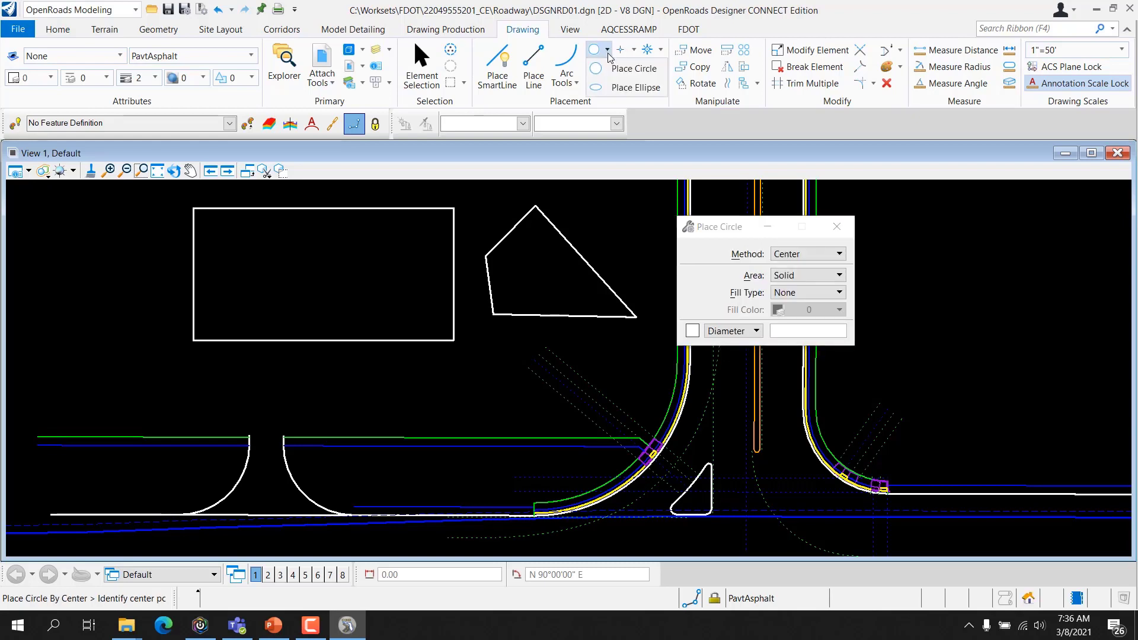
- Keep Place Circle at Center method, Solid area and no fill, then pick Place Ellipse
{"action": "left_click", "coordinate": [622, 70]}
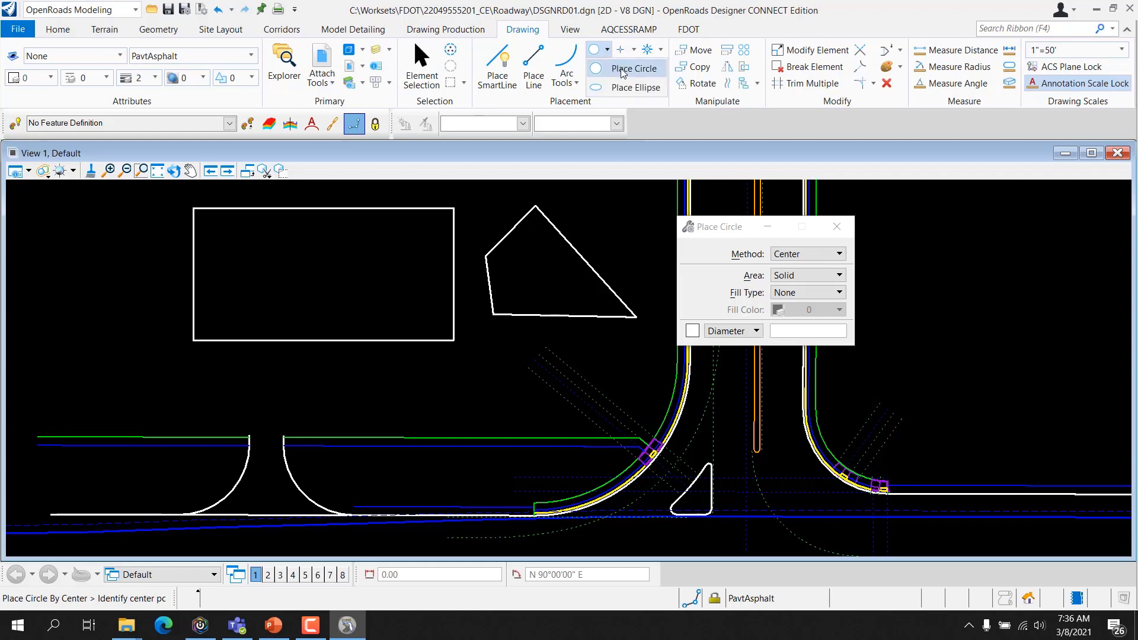
{"action": "left_click", "coordinate": [806, 258]}
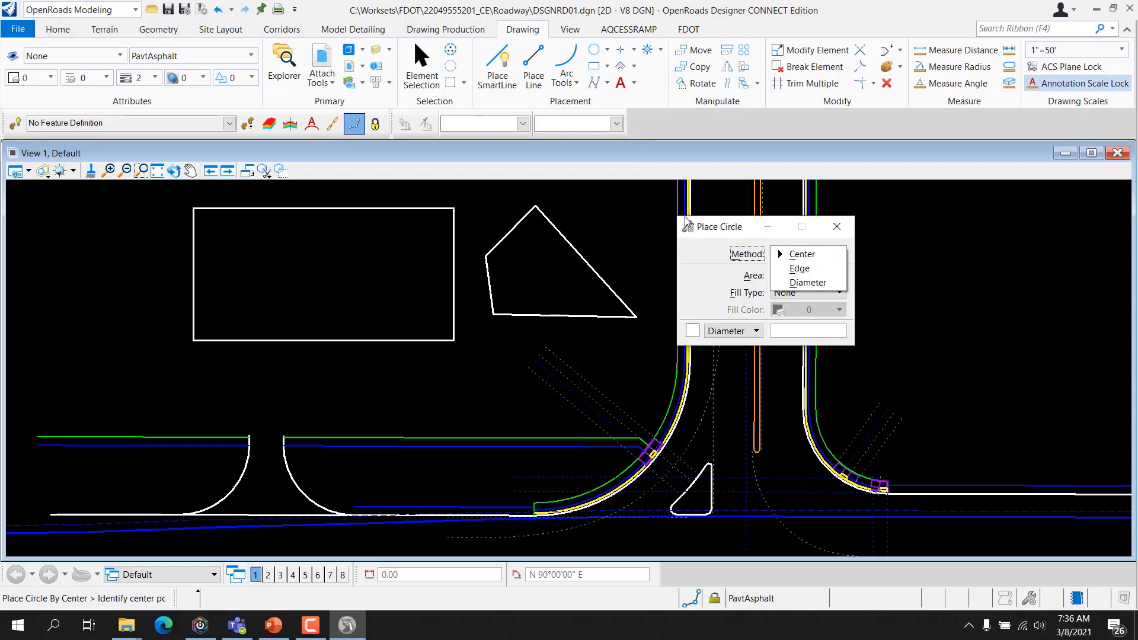
{"action": "left_click", "coordinate": [807, 256]}
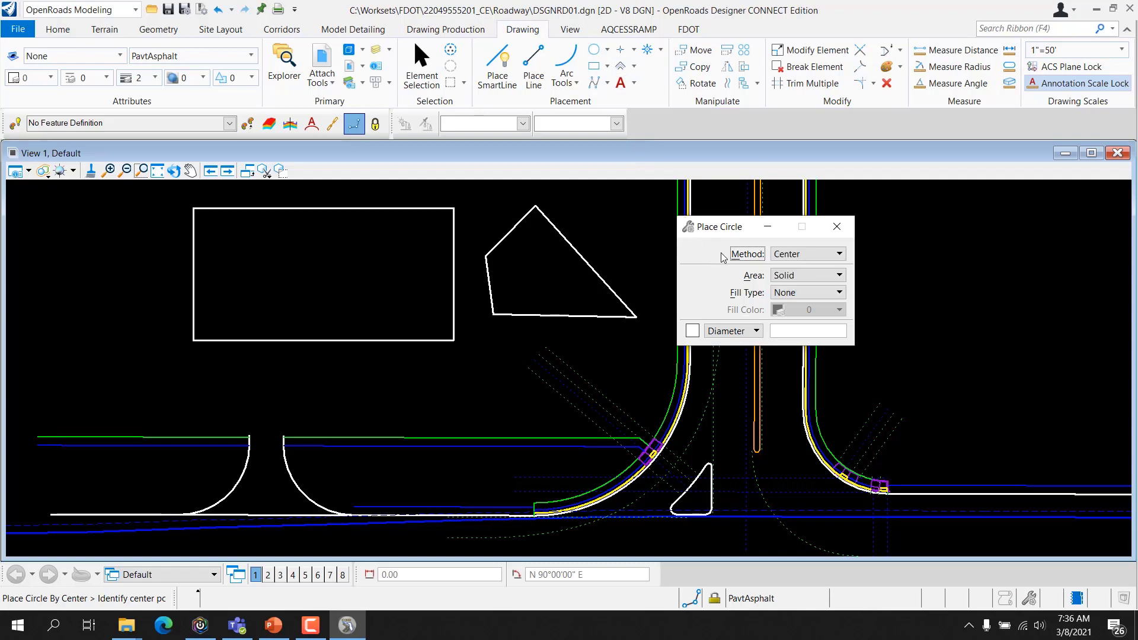
{"action": "left_click", "coordinate": [806, 277]}
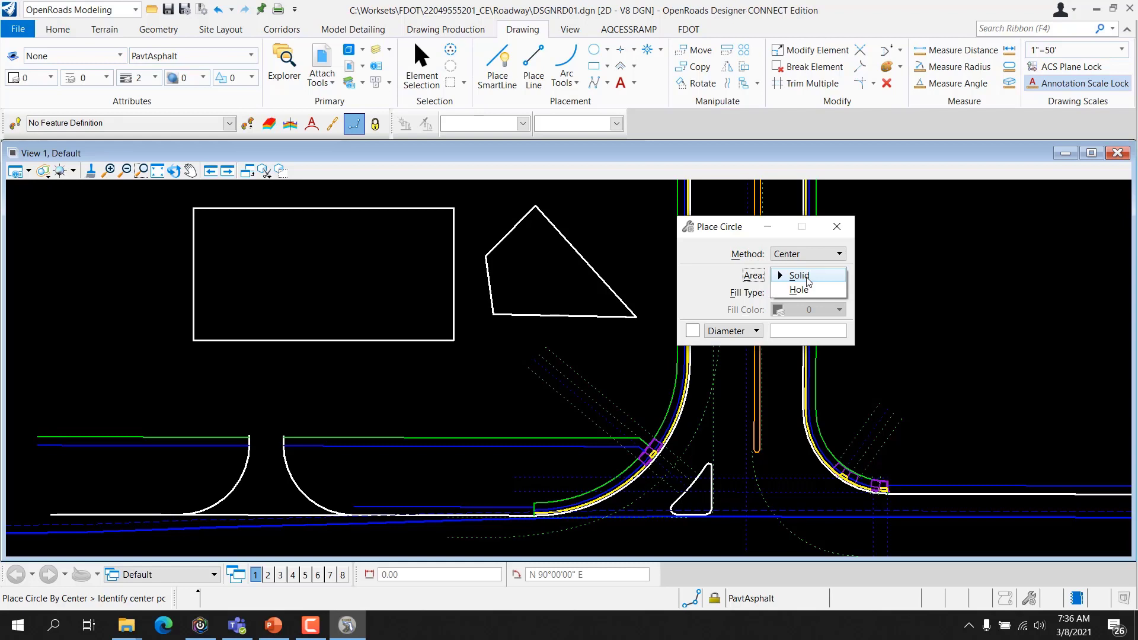
{"action": "left_click", "coordinate": [806, 277]}
{"action": "left_click", "coordinate": [794, 292]}
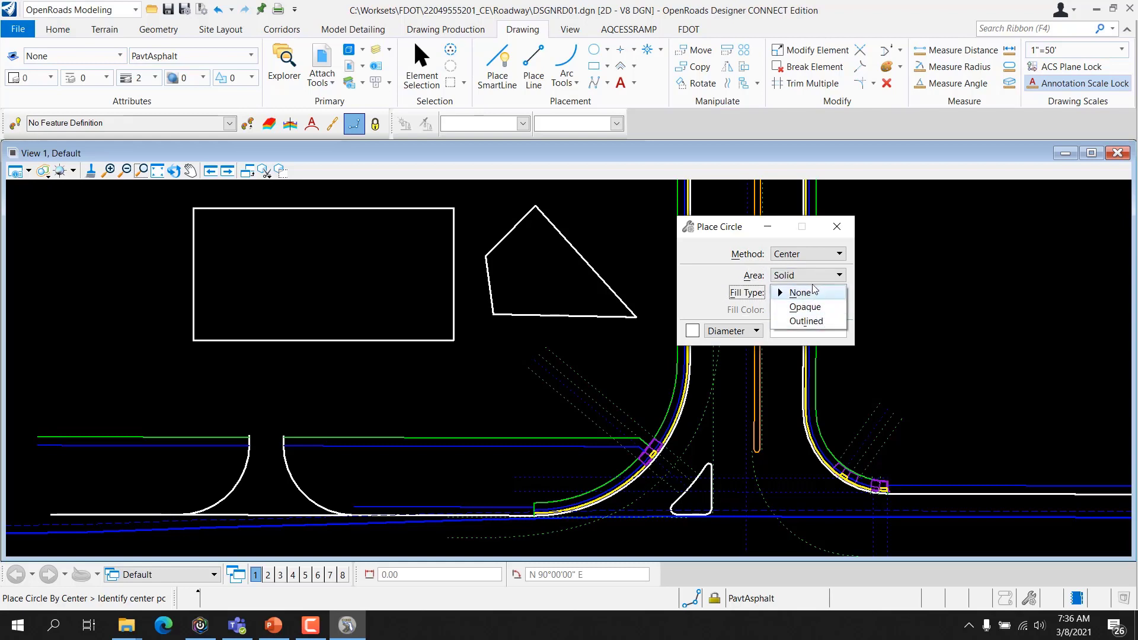
{"action": "left_click", "coordinate": [714, 273]}
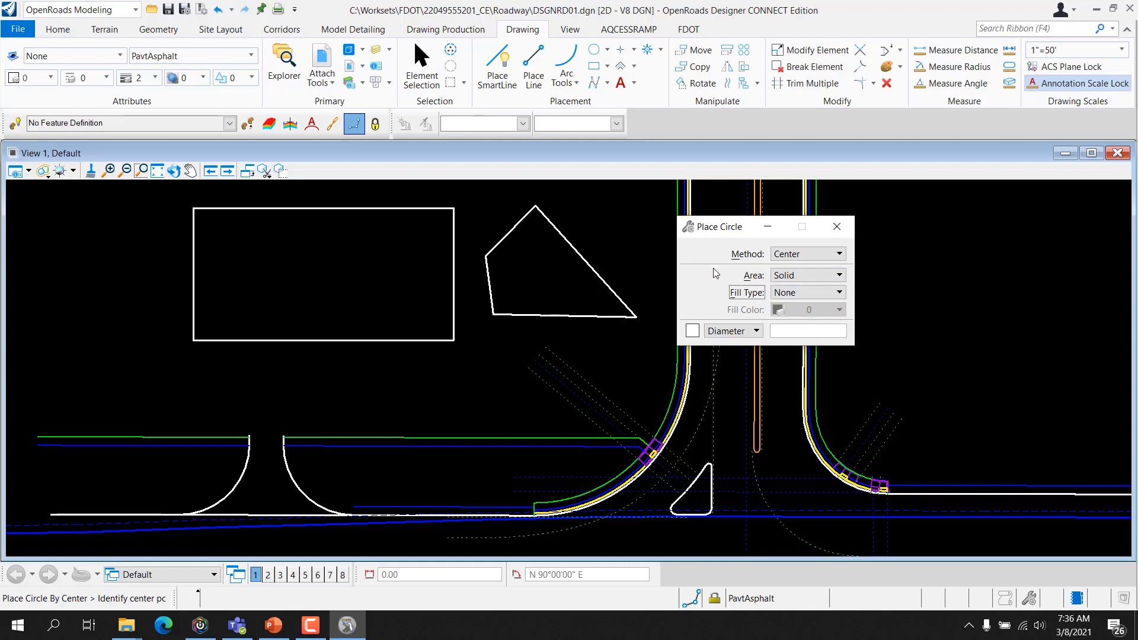
{"action": "left_click", "coordinate": [608, 57]}
{"action": "left_click", "coordinate": [610, 85]}
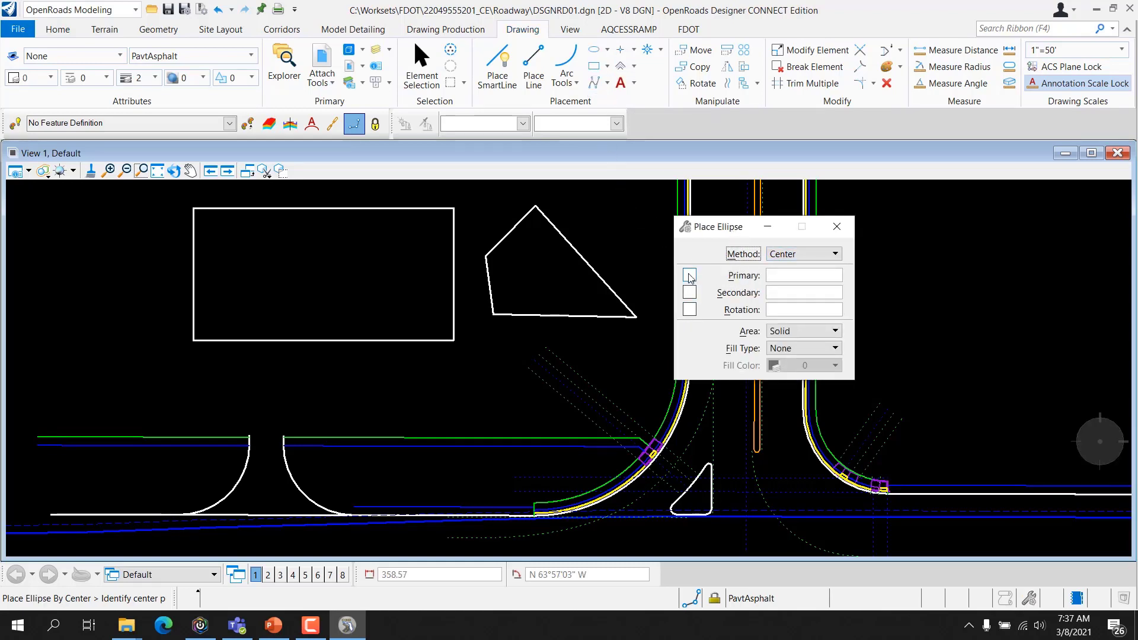
- Keep Place Ellipse at Center method, Solid area and no fill, then list the block tools
{"action": "left_click", "coordinate": [780, 260]}
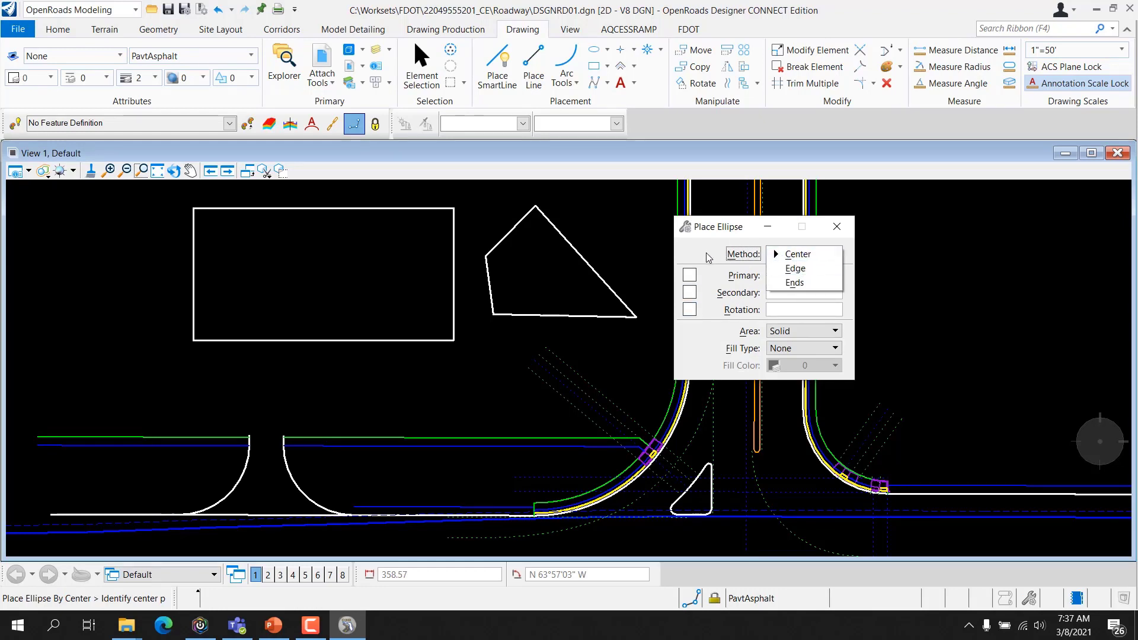
{"action": "left_click", "coordinate": [813, 258]}
{"action": "left_click", "coordinate": [806, 336]}
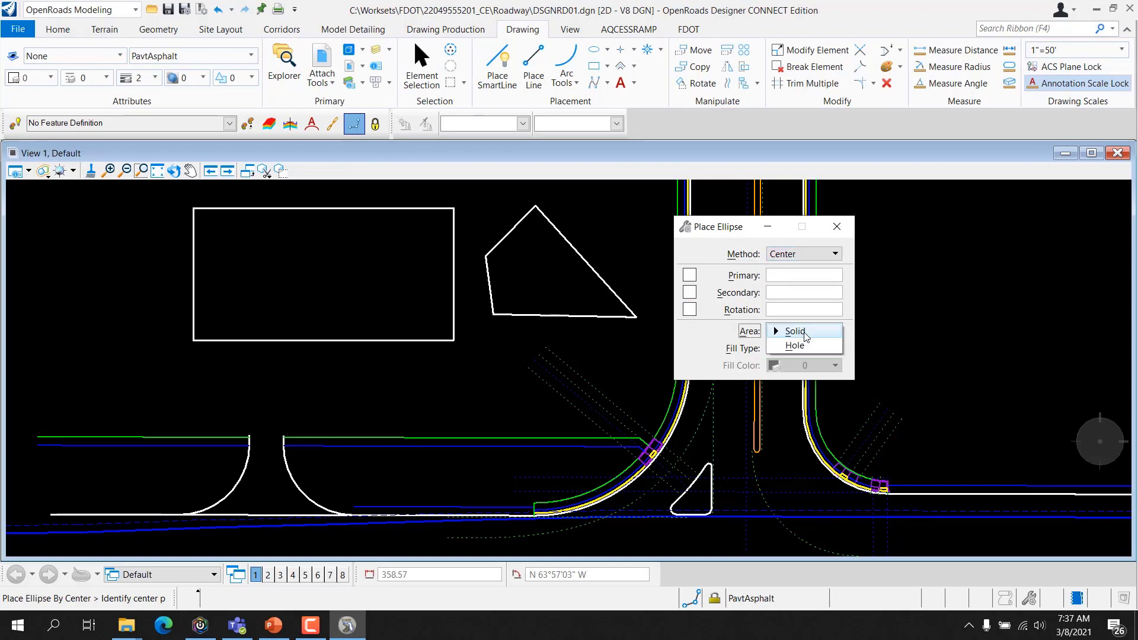
{"action": "left_click", "coordinate": [805, 335]}
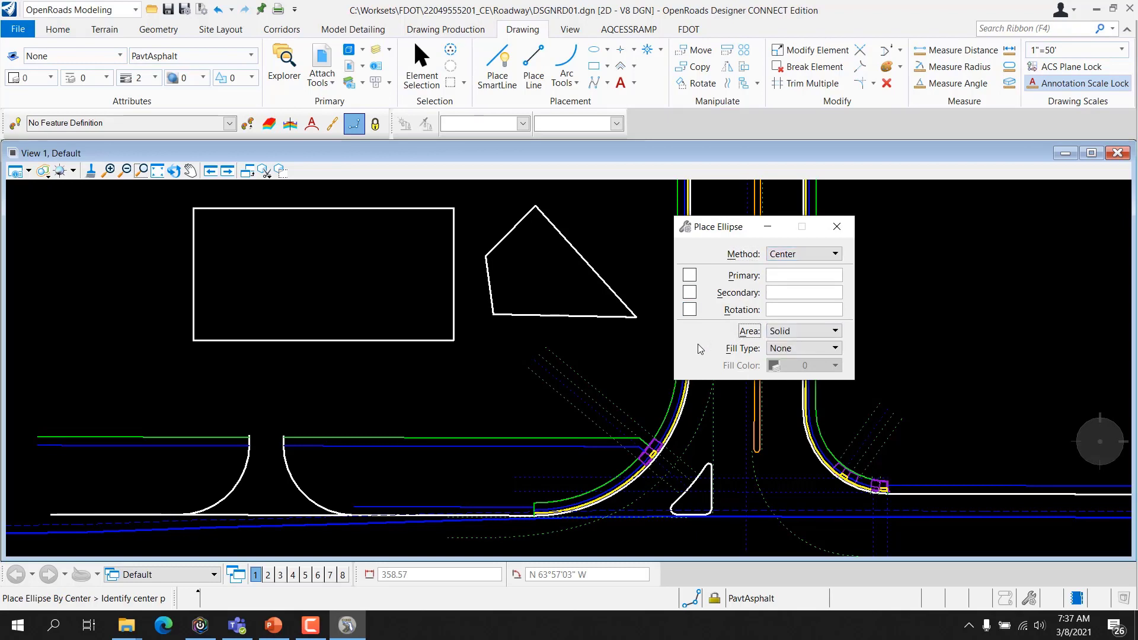
{"action": "left_click", "coordinate": [810, 334]}
{"action": "left_click", "coordinate": [800, 349]}
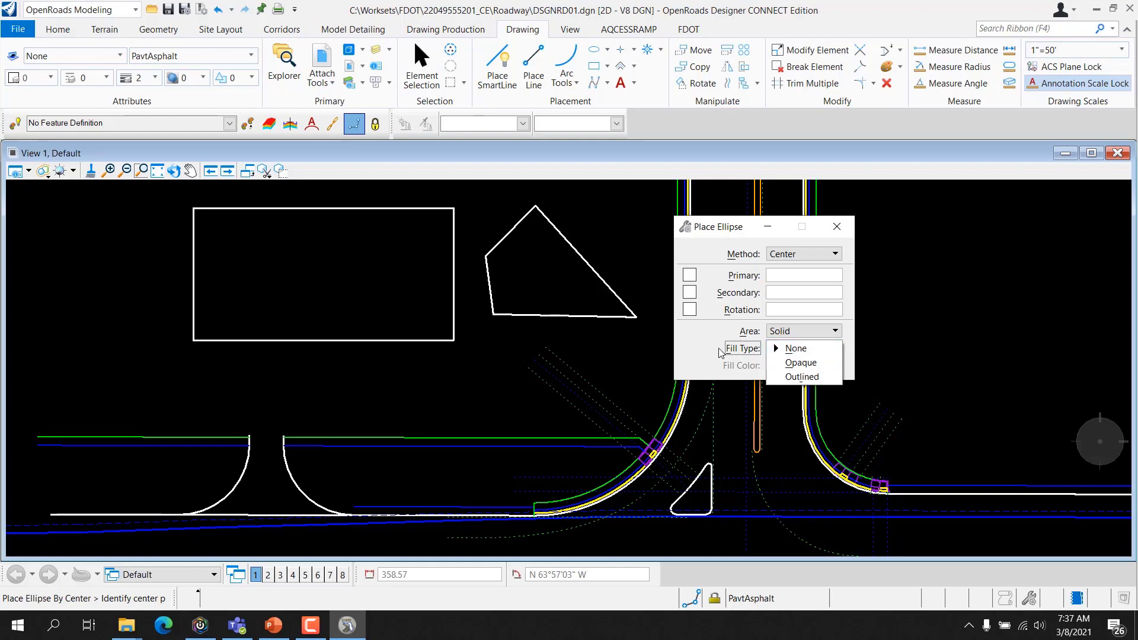
{"action": "left_click", "coordinate": [704, 355]}
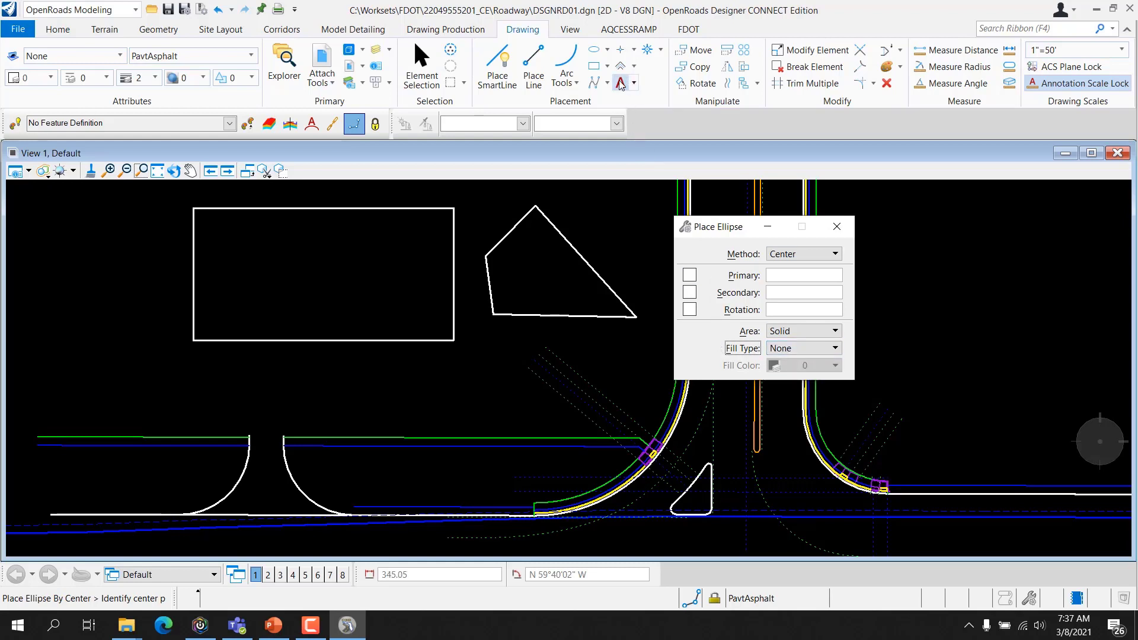
{"action": "left_click", "coordinate": [605, 70]}
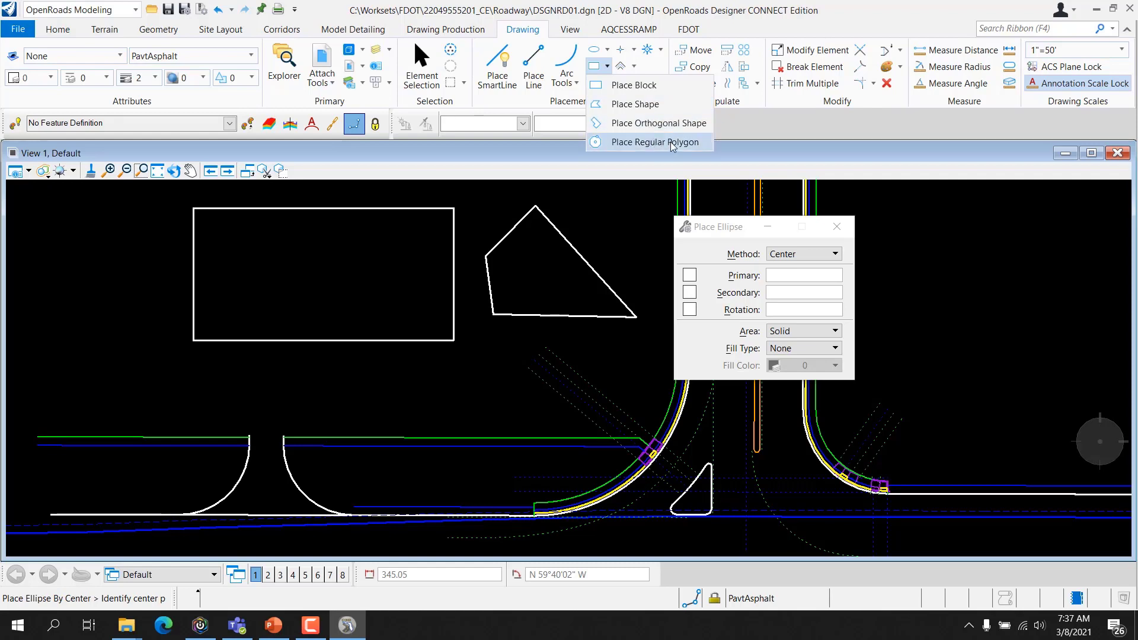
- Draw a seven-corner Place Shape polygon right of the roadway, closing on its first corner
{"action": "left_click", "coordinate": [664, 104]}
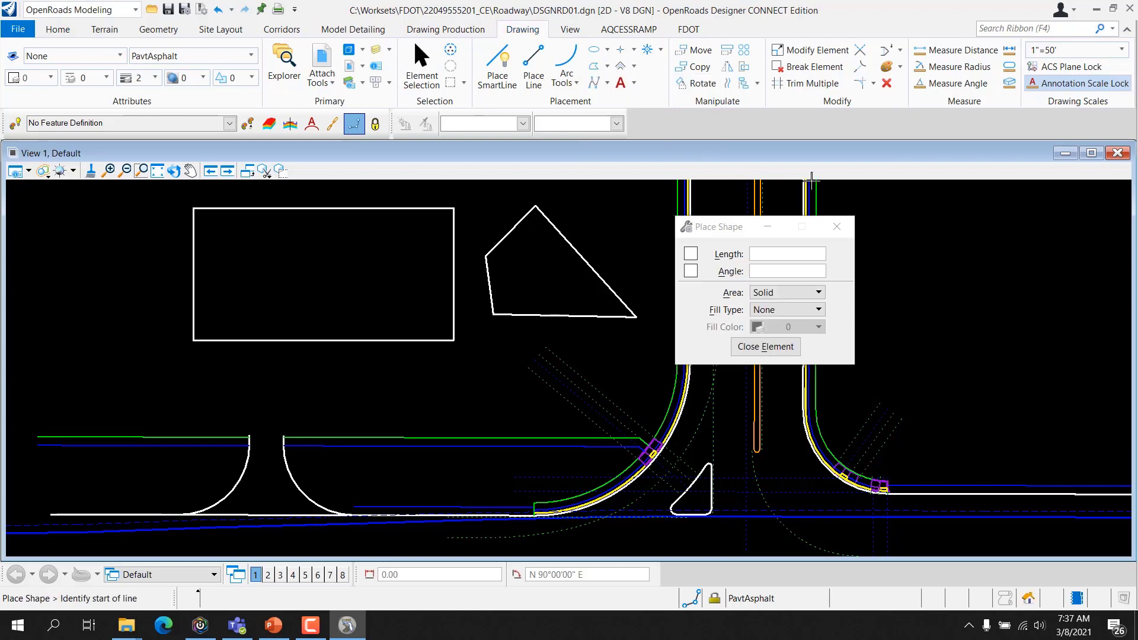
{"action": "left_click", "coordinate": [968, 205]}
{"action": "left_click", "coordinate": [896, 277]}
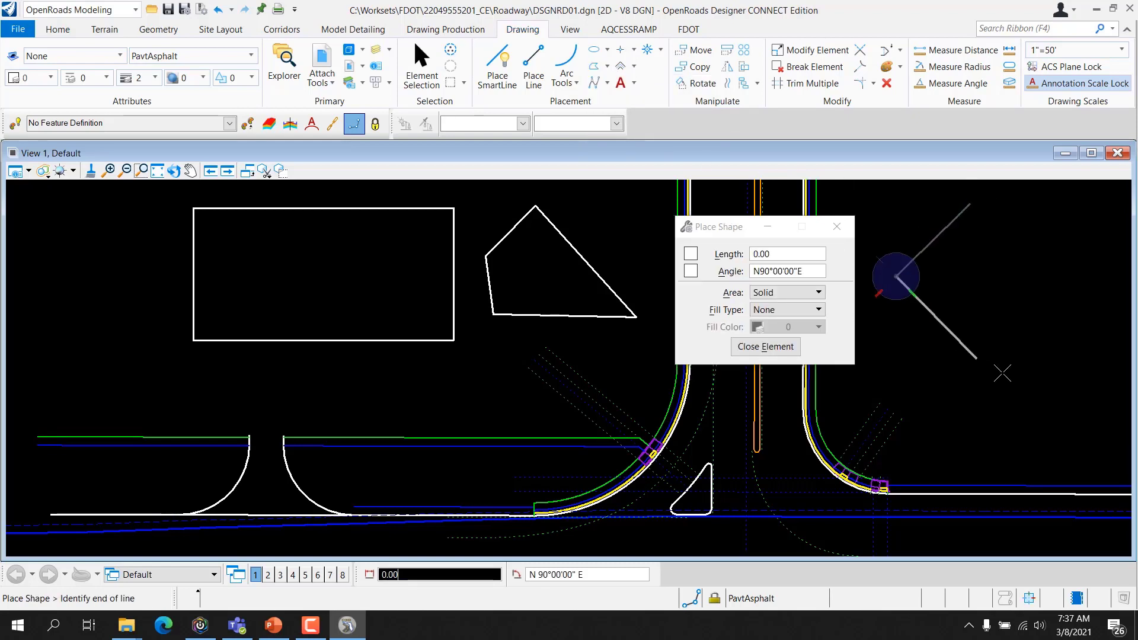
{"action": "left_click", "coordinate": [963, 402]}
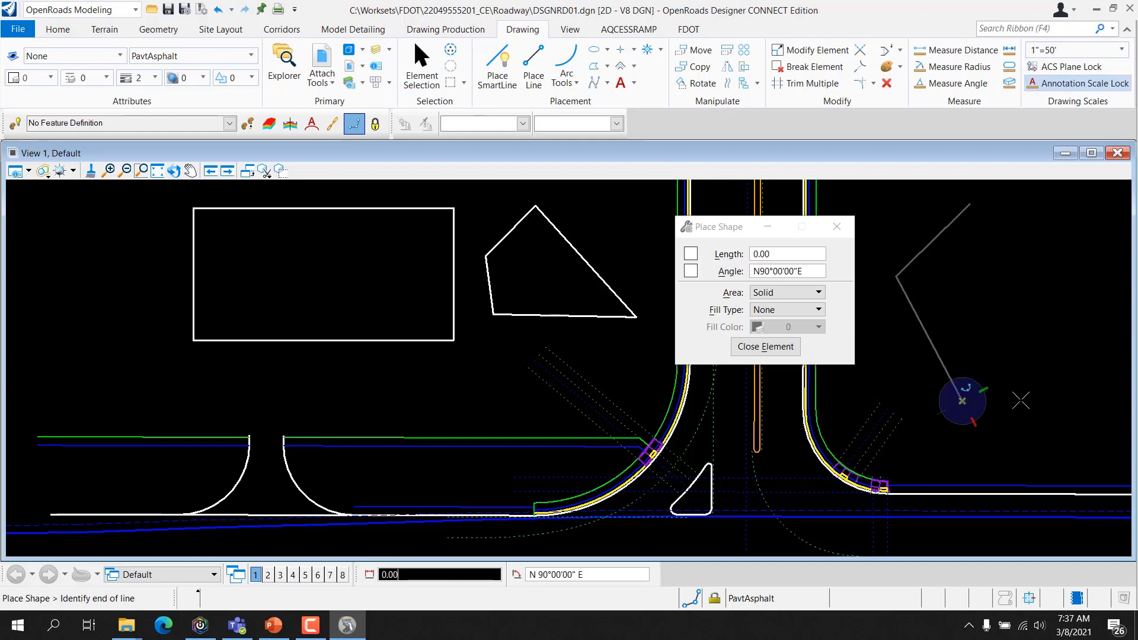
{"action": "left_click", "coordinate": [1087, 411]}
{"action": "left_click", "coordinate": [1129, 349]}
{"action": "left_click", "coordinate": [1061, 279]}
{"action": "left_click", "coordinate": [1061, 225]}
{"action": "left_click", "coordinate": [969, 205]}
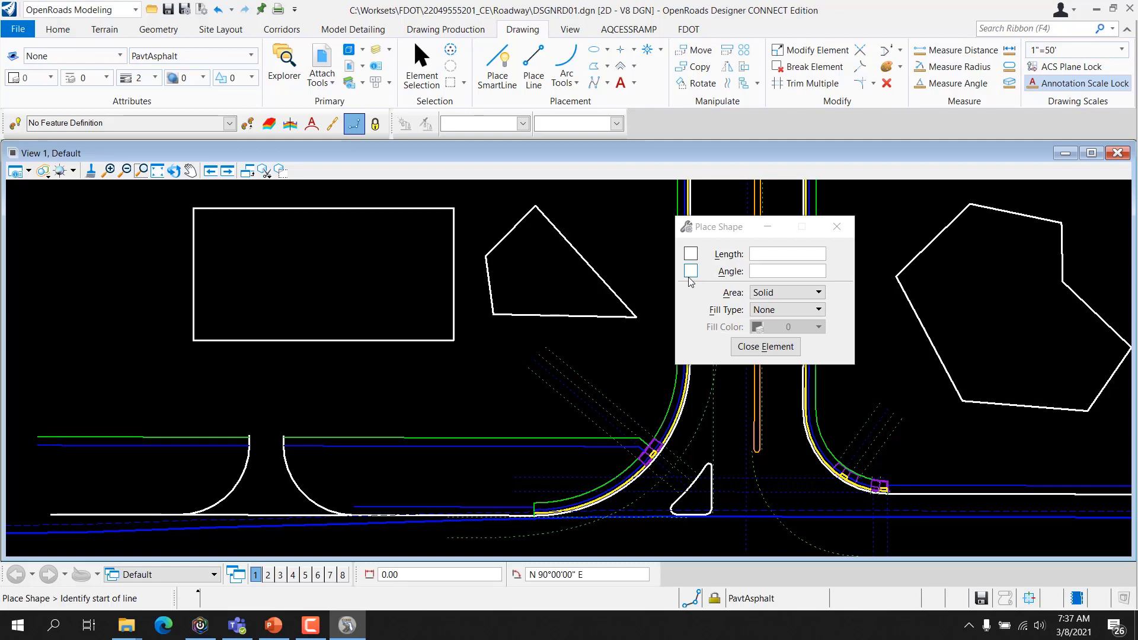
- Keep the shape area as Solid, then show the curve drawing tools
{"action": "left_click", "coordinate": [780, 298]}
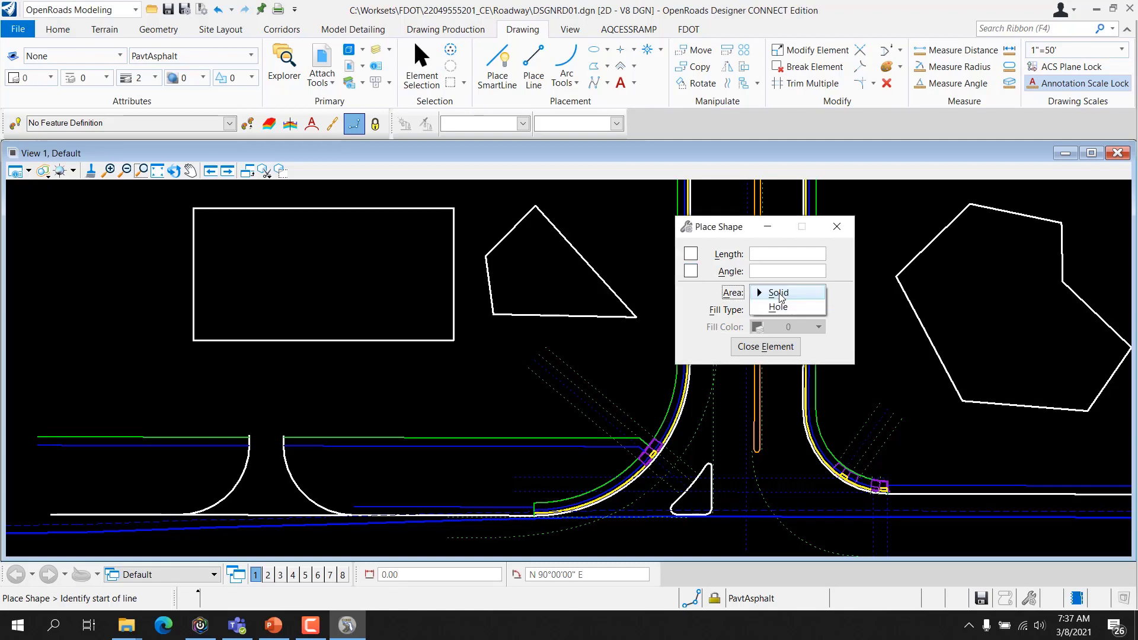
{"action": "left_click", "coordinate": [774, 293]}
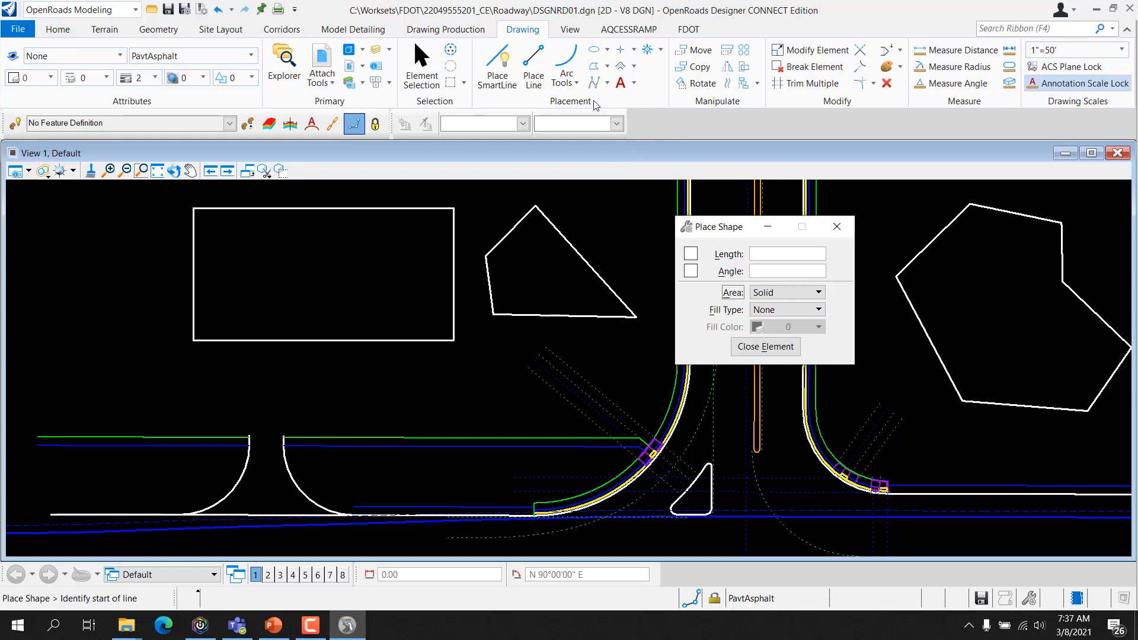
{"action": "left_click", "coordinate": [609, 72]}
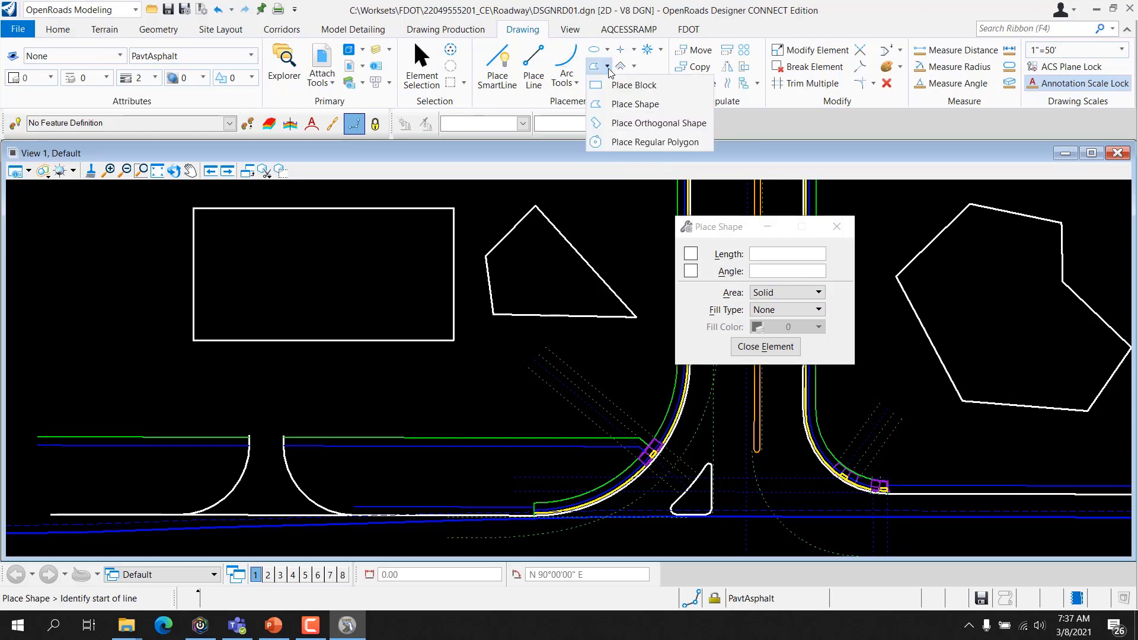
{"action": "left_click", "coordinate": [609, 71]}
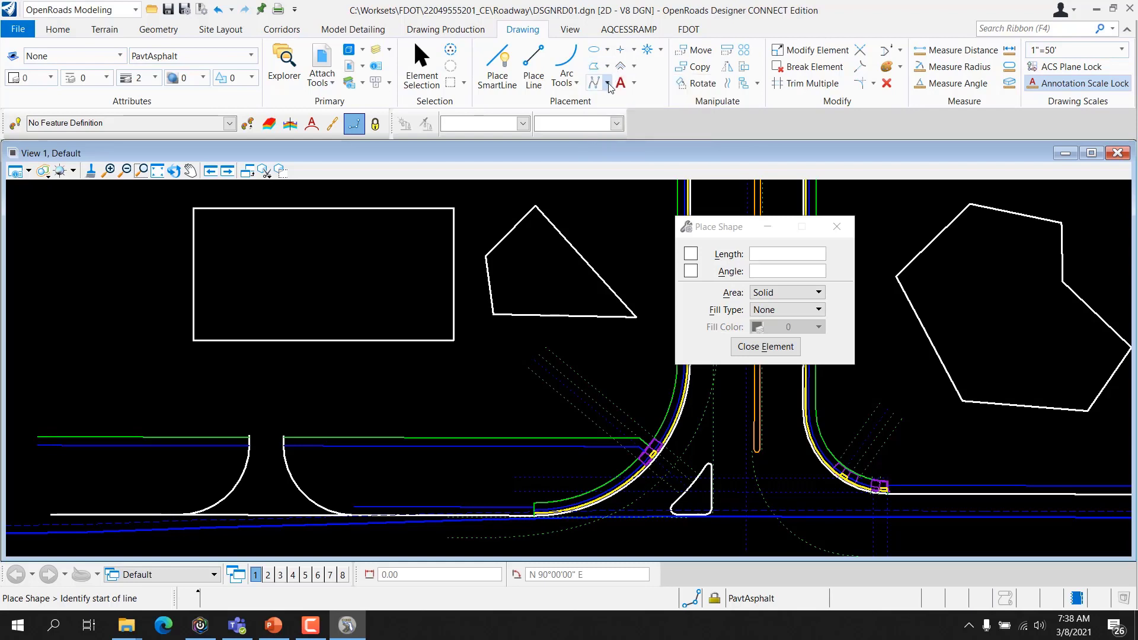
{"action": "left_click", "coordinate": [608, 84]}
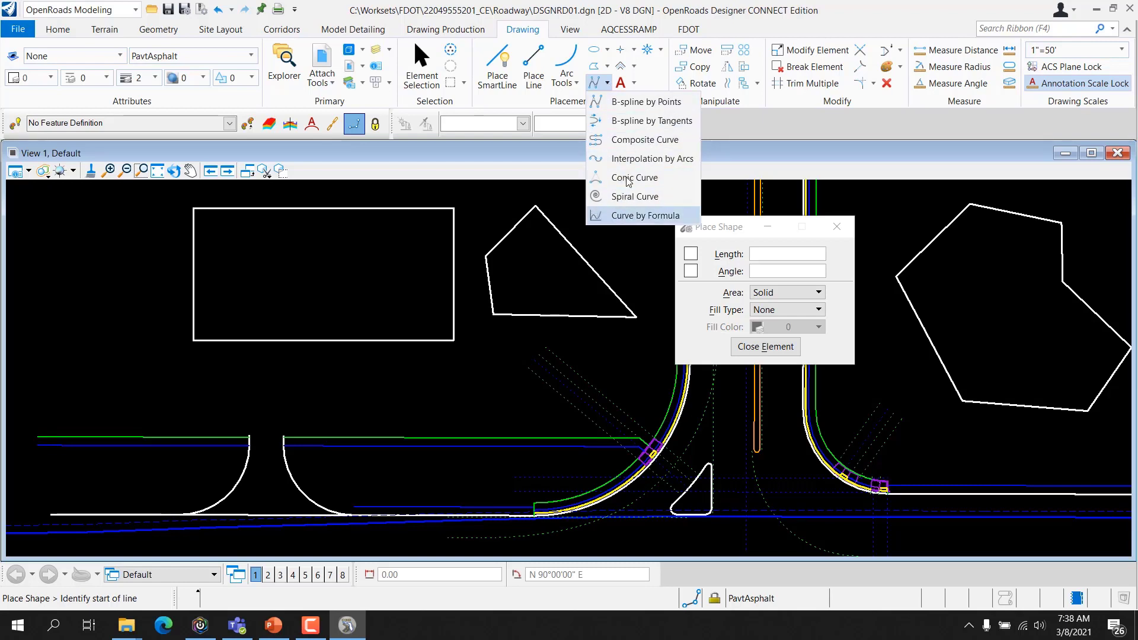
- Close the curve tools list and show the point placement tools
{"action": "left_click", "coordinate": [661, 82]}
{"action": "left_click", "coordinate": [633, 50]}
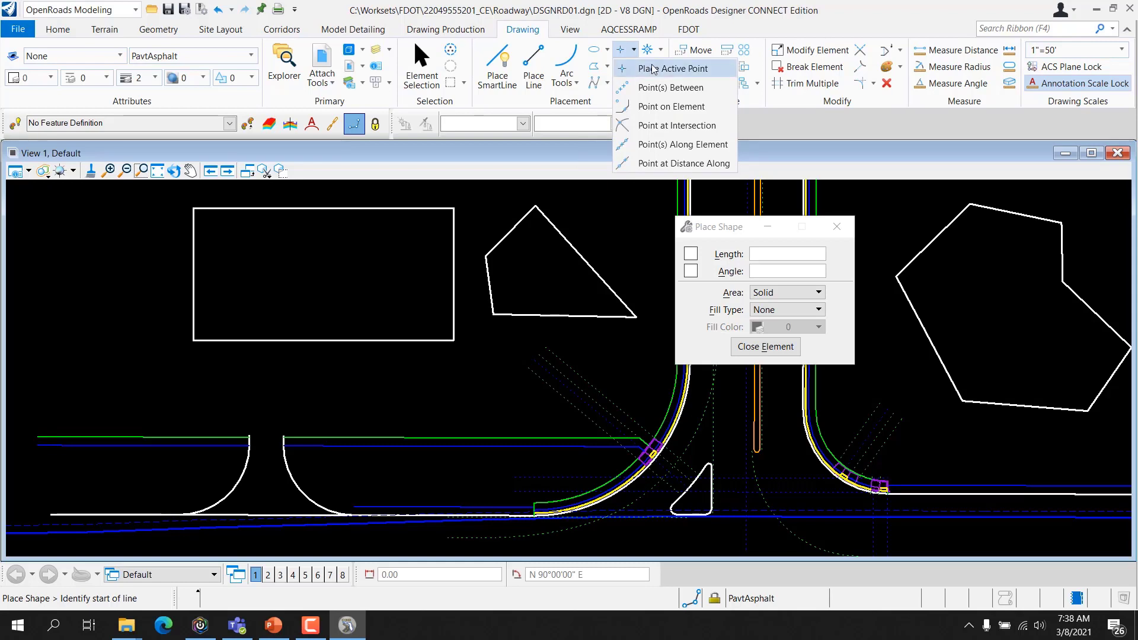
- Activate Place Active Point with point type kept as Element, then check the point tools list
{"action": "left_click", "coordinate": [653, 69]}
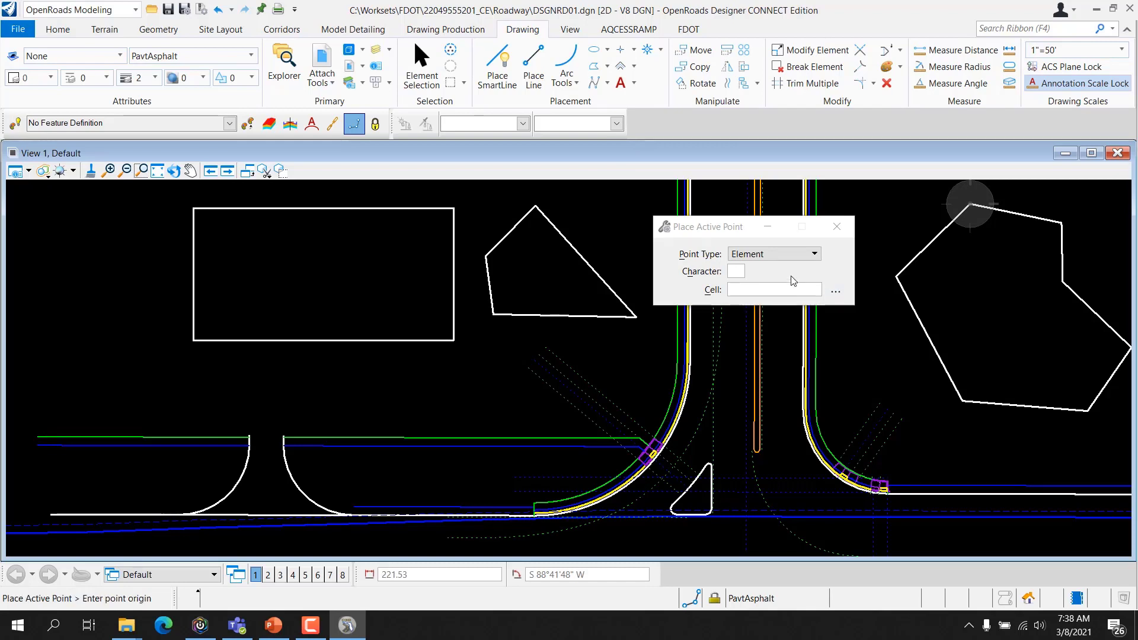
{"action": "left_click", "coordinate": [773, 254]}
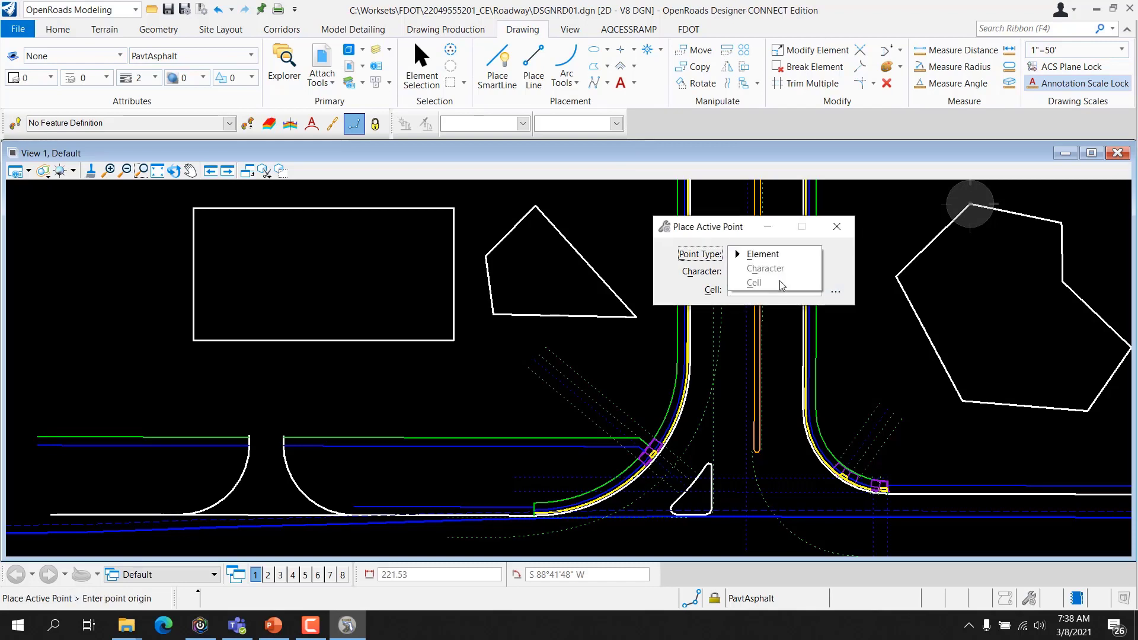
{"action": "left_click", "coordinate": [704, 254]}
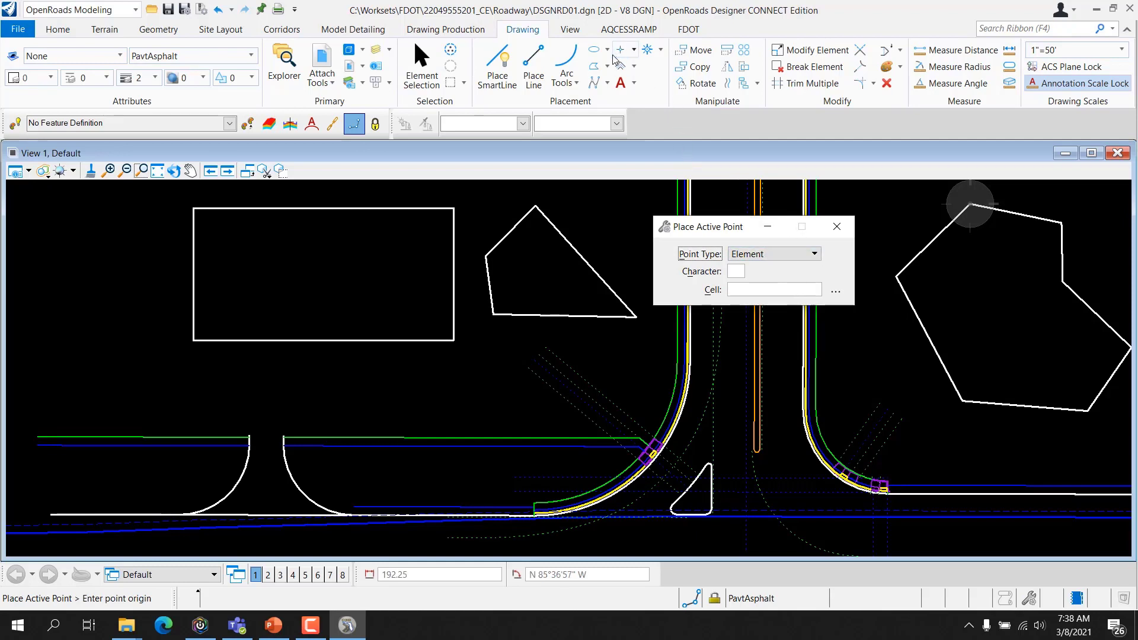
{"action": "left_click", "coordinate": [633, 51]}
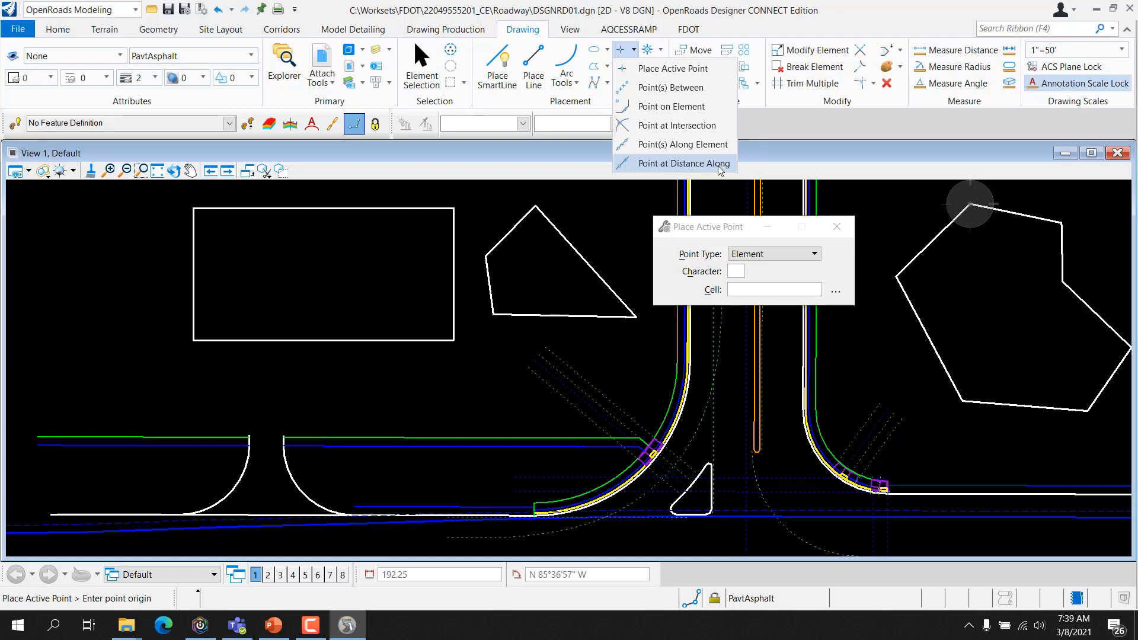
{"action": "left_click", "coordinate": [673, 69]}
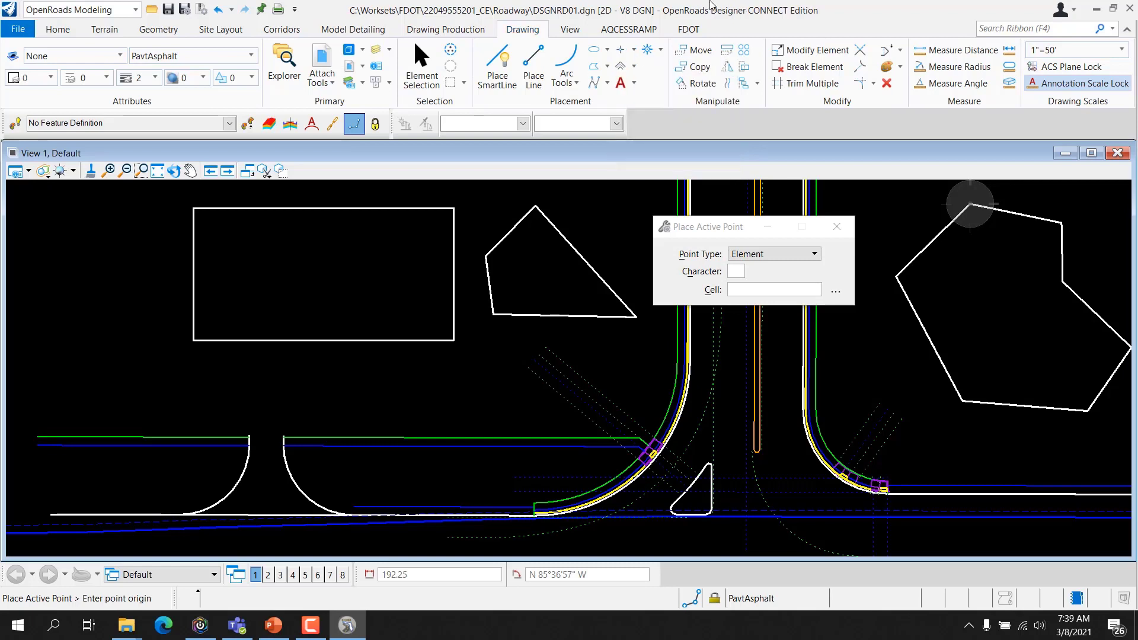
{"action": "left_click", "coordinate": [636, 69]}
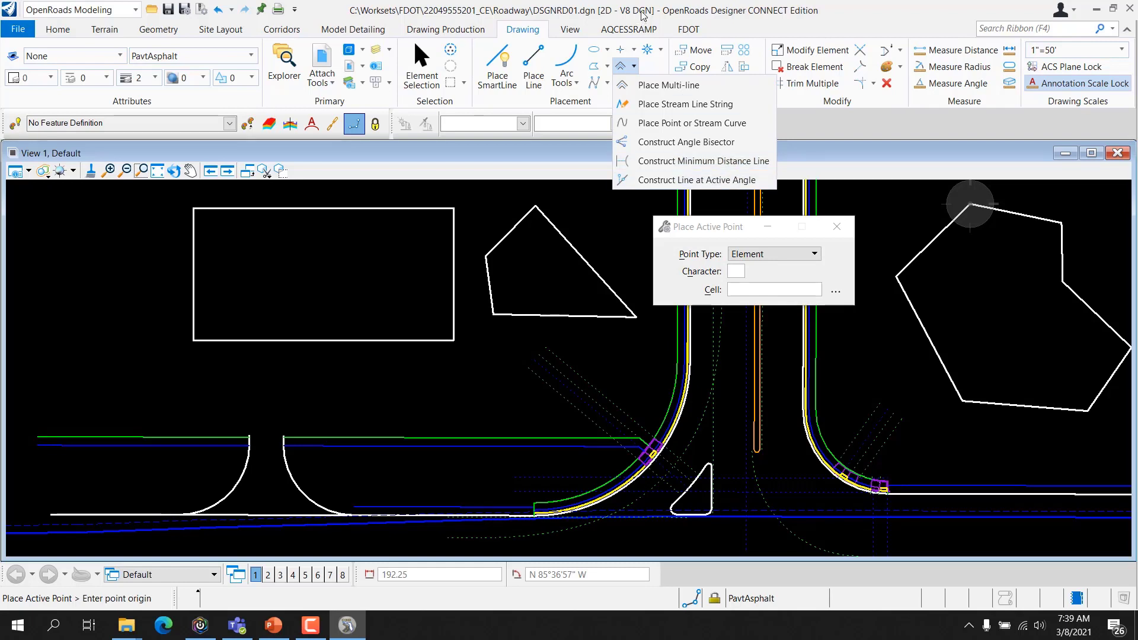
{"action": "left_click", "coordinate": [633, 66]}
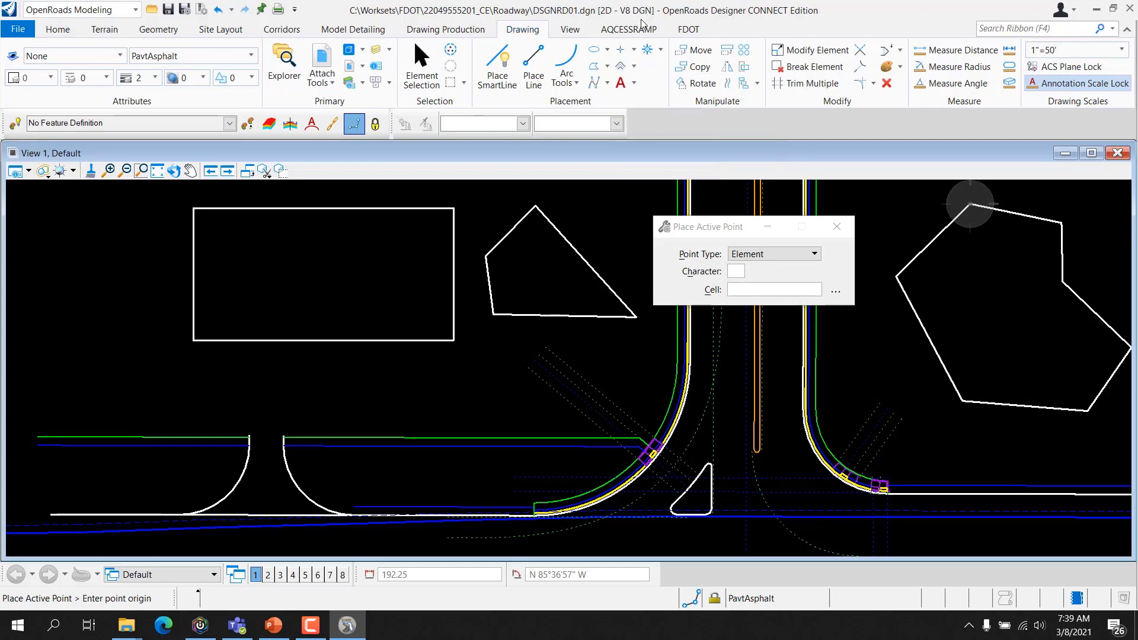
{"action": "left_click", "coordinate": [635, 83]}
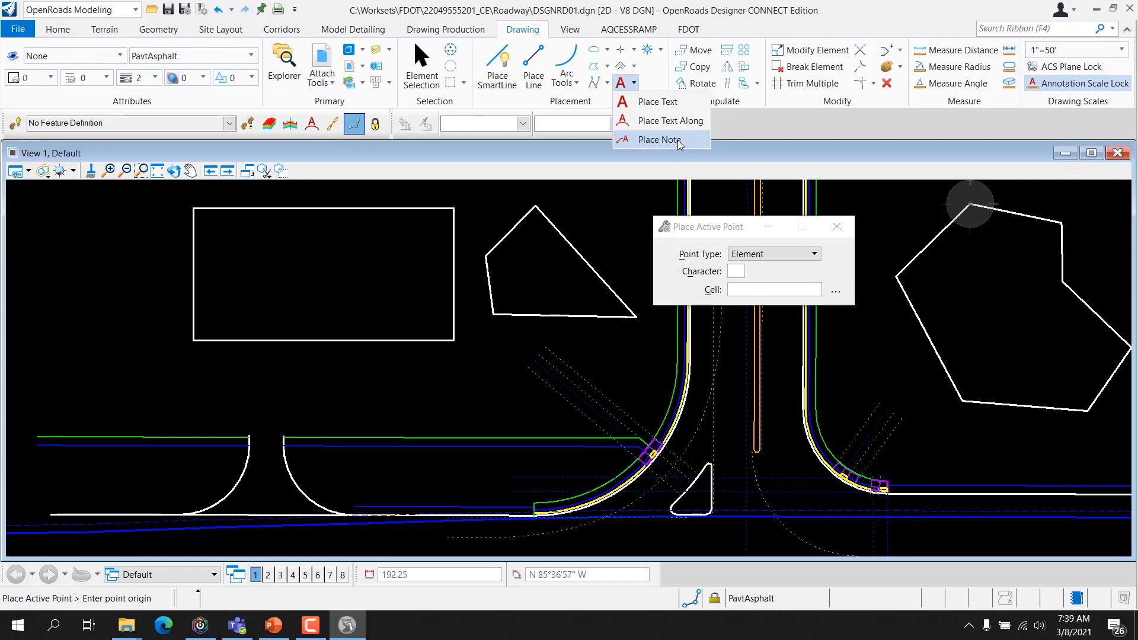
{"action": "left_click", "coordinate": [727, 19]}
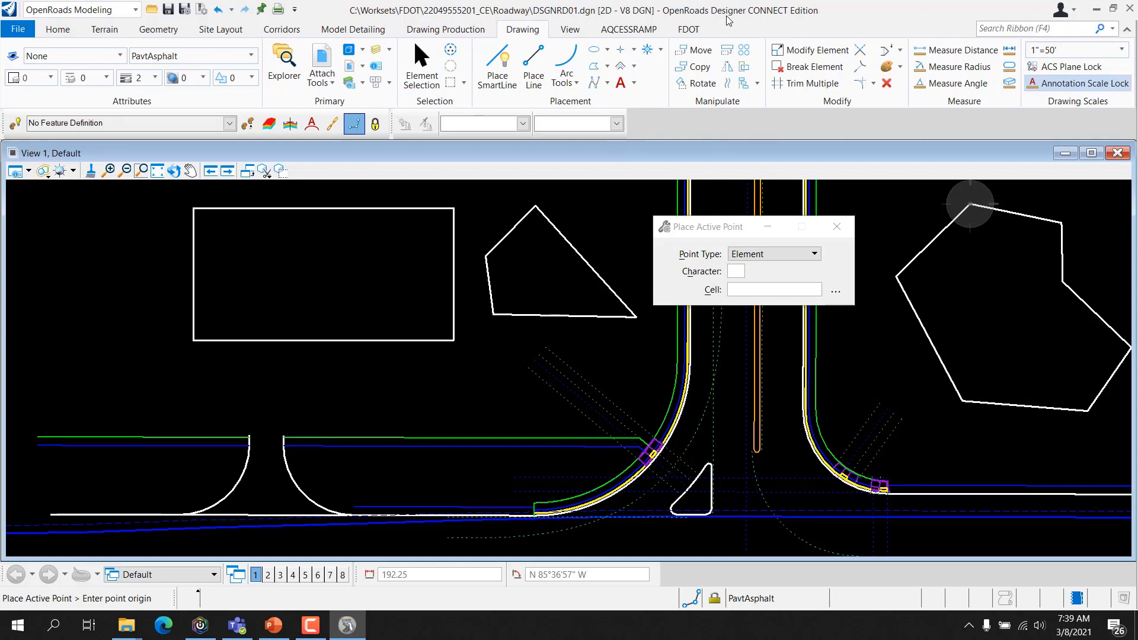
- Open the cell placement tools dropdown on the Drawing tab
{"action": "left_click", "coordinate": [662, 52]}
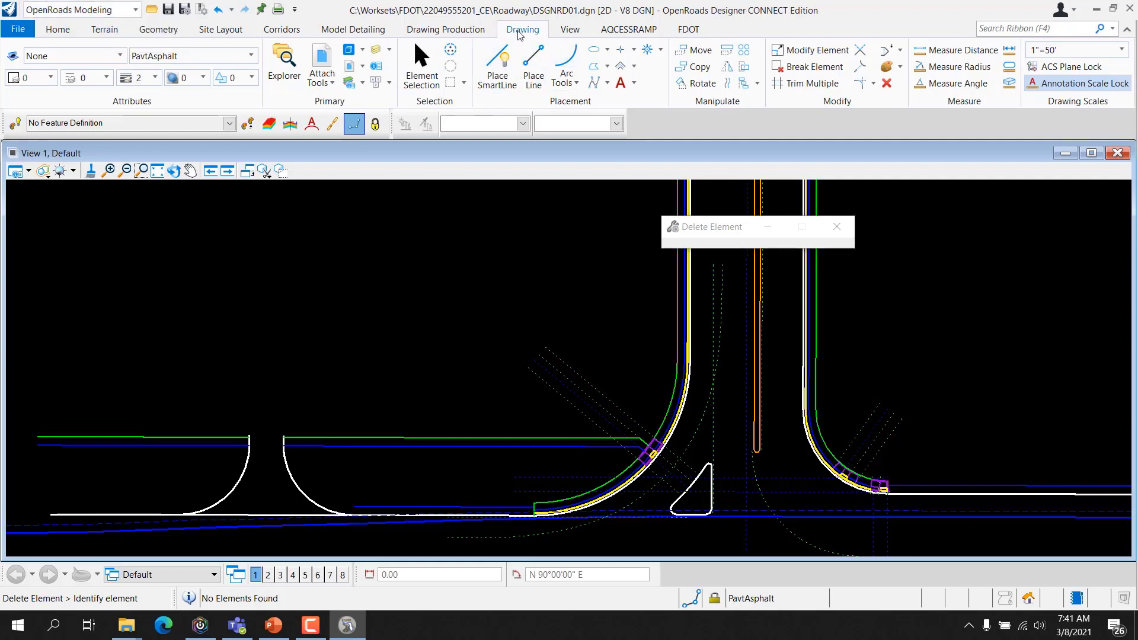
{"action": "scroll", "coordinate": [481, 547], "scroll_direction": "down", "scroll_amount": 5}
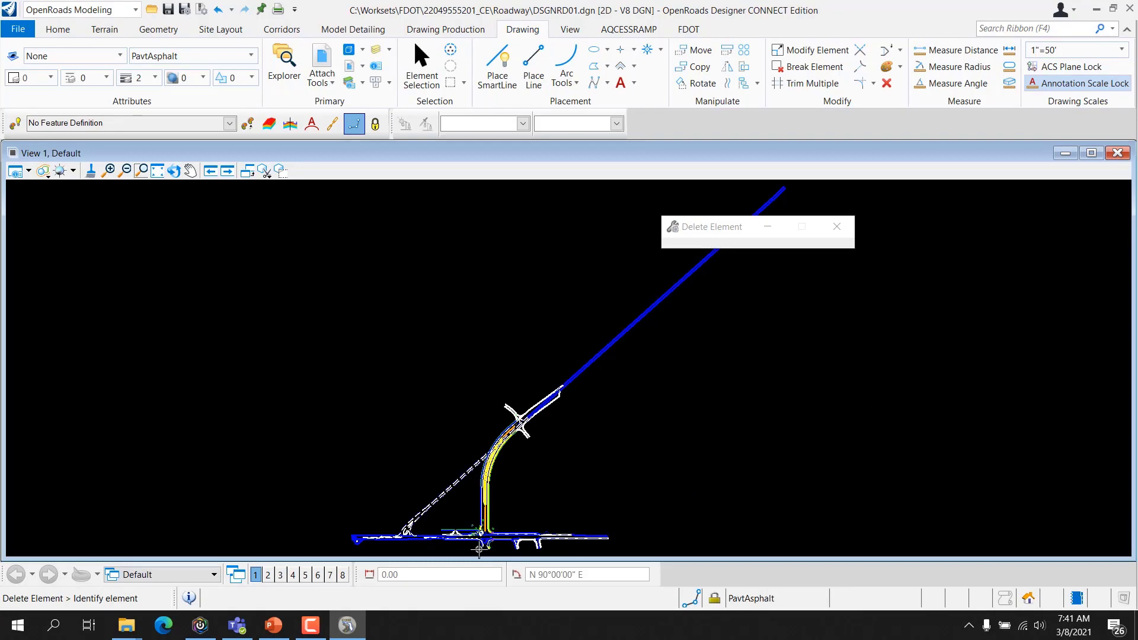
- Pan the view to the western road approach and make SidewalkFront the active level
{"action": "middle_click", "coordinate": [480, 548]}
{"action": "middle_click_drag", "start_coordinate": [480, 548], "coordinate": [544, 339]}
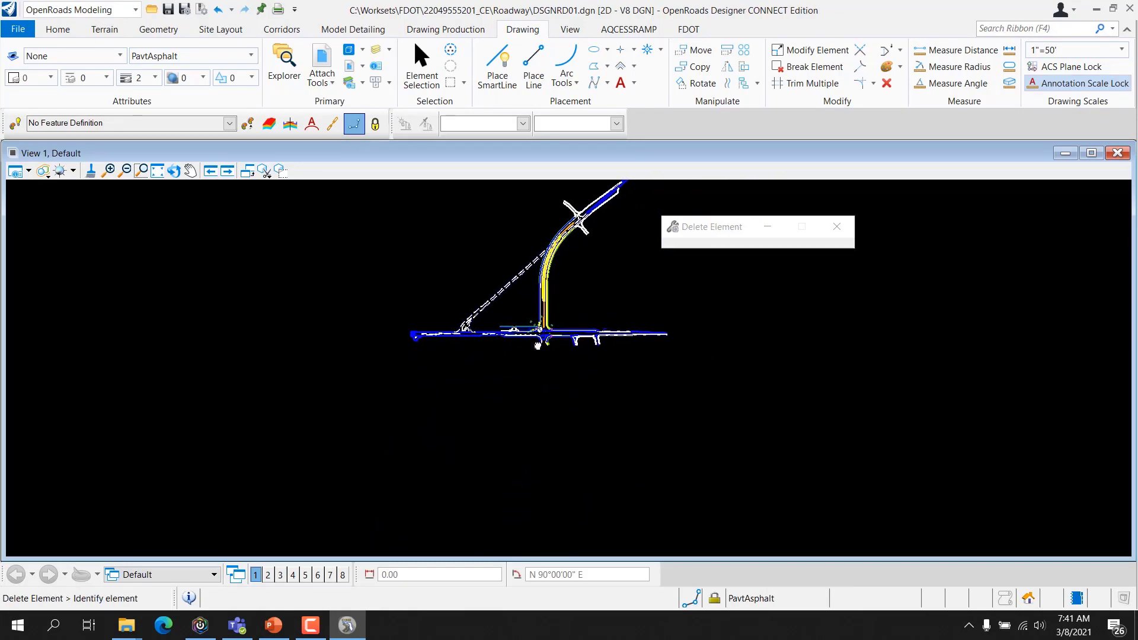
{"action": "scroll", "coordinate": [544, 338], "scroll_direction": "up", "scroll_amount": 2}
{"action": "scroll", "coordinate": [536, 350], "scroll_direction": "up", "scroll_amount": 1}
{"action": "scroll", "coordinate": [592, 362], "scroll_direction": "up", "scroll_amount": 1}
{"action": "scroll", "coordinate": [591, 362], "scroll_direction": "up", "scroll_amount": 2}
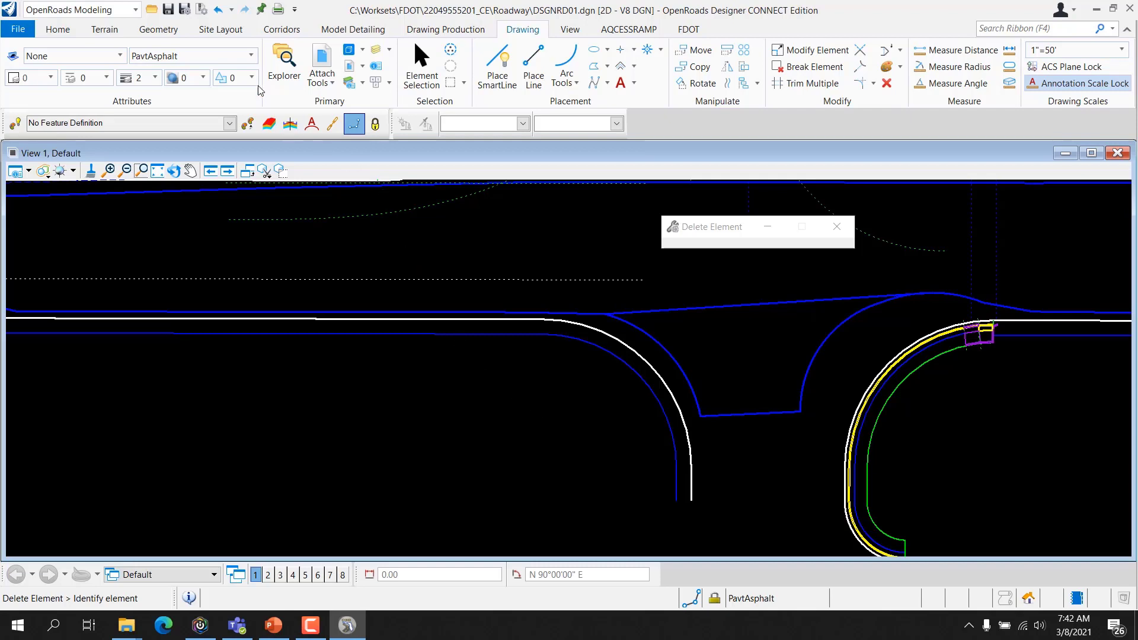
{"action": "left_click", "coordinate": [219, 60]}
{"action": "left_click", "coordinate": [178, 243]}
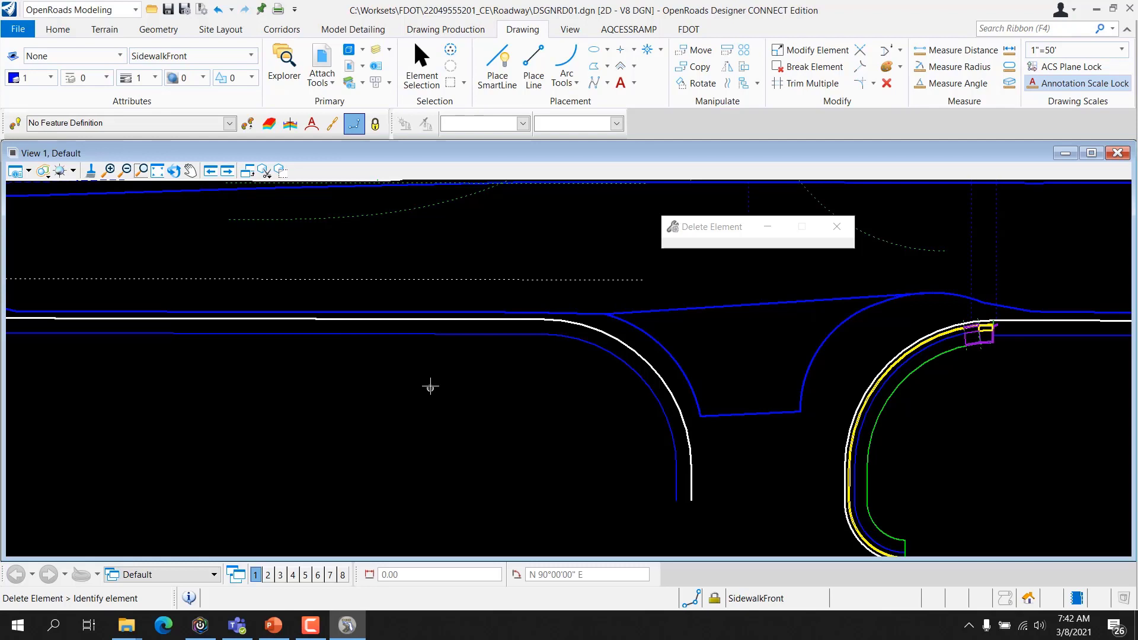
- Place a Length-locked 200.00-ft line running right from the drawing's left edge
{"action": "left_click", "coordinate": [534, 75]}
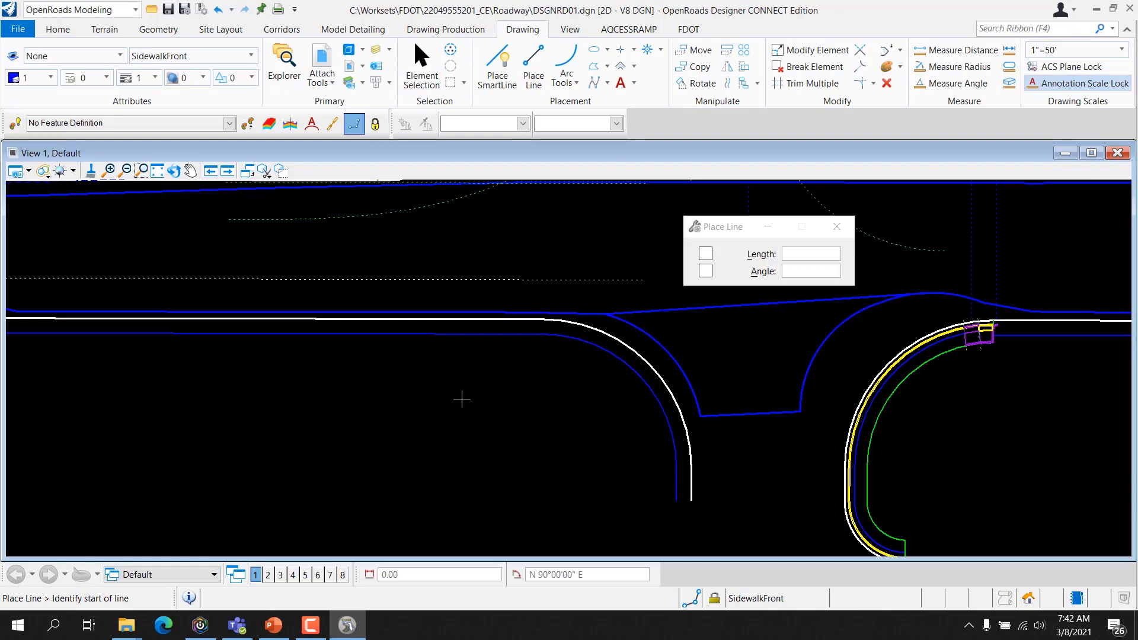
{"action": "left_click", "coordinate": [705, 254]}
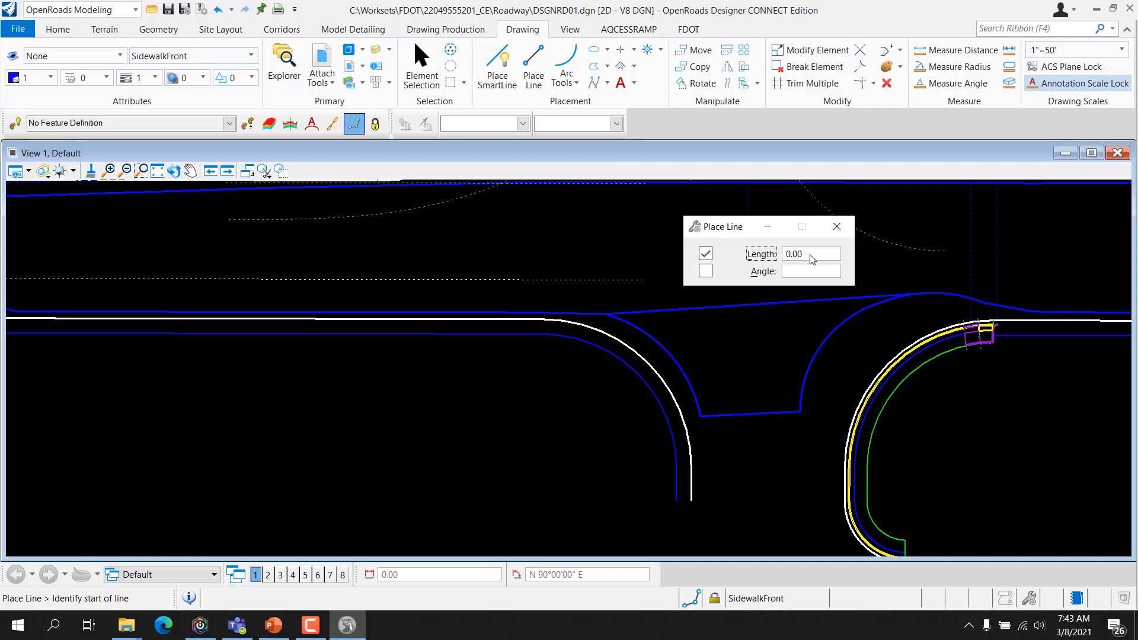
{"action": "type", "text": "200"}
{"action": "key", "text": "Tab"}
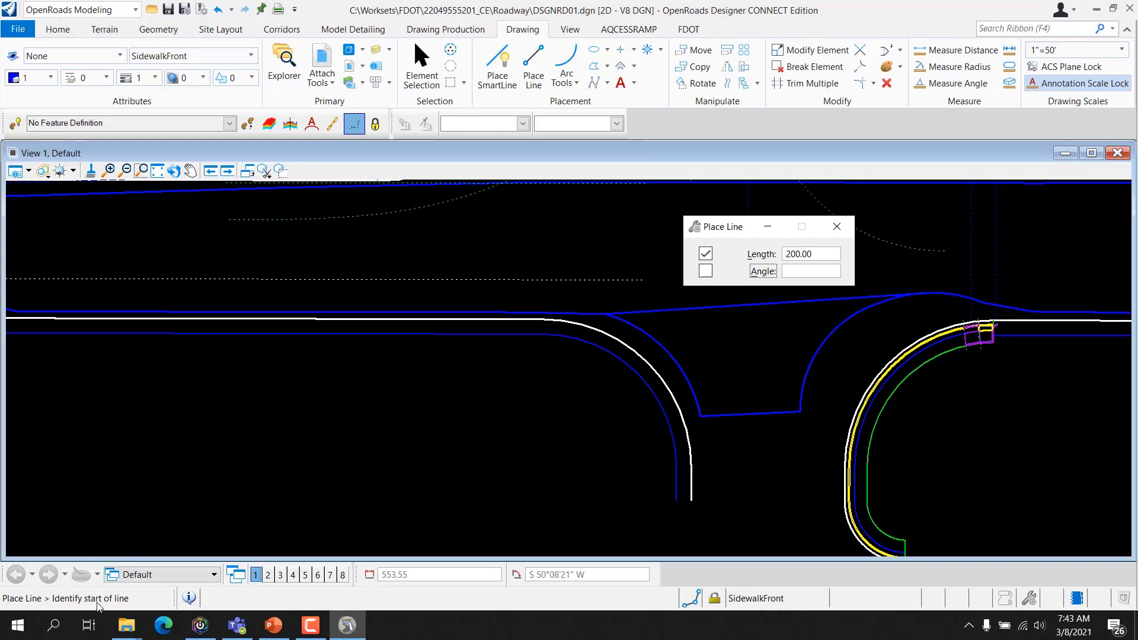
{"action": "left_click", "coordinate": [38, 359]}
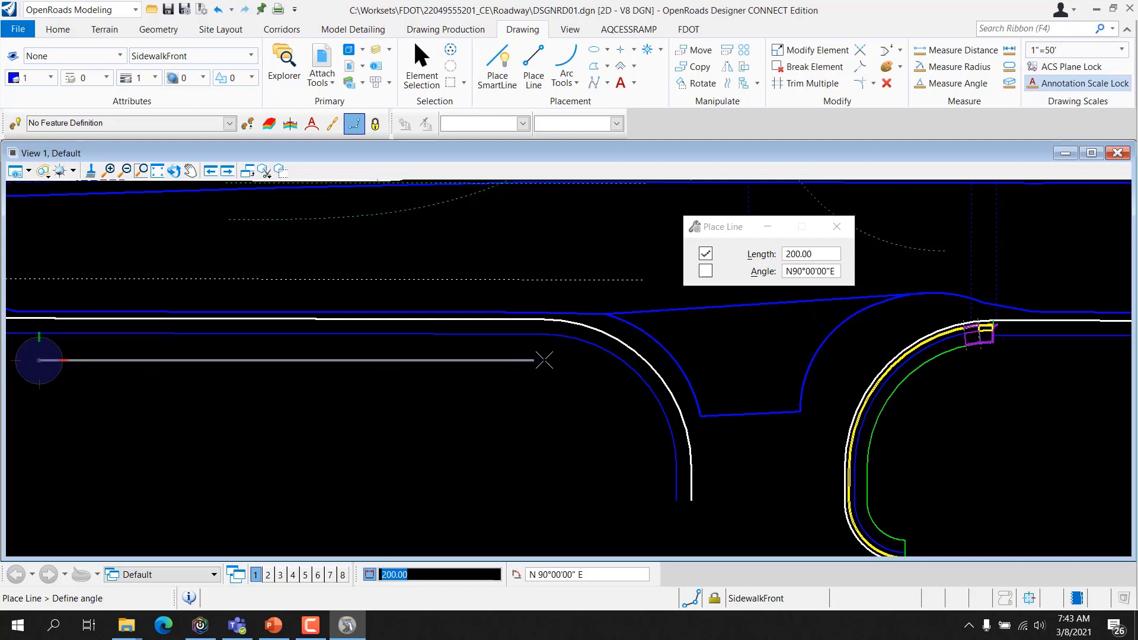
{"action": "left_click", "coordinate": [544, 360]}
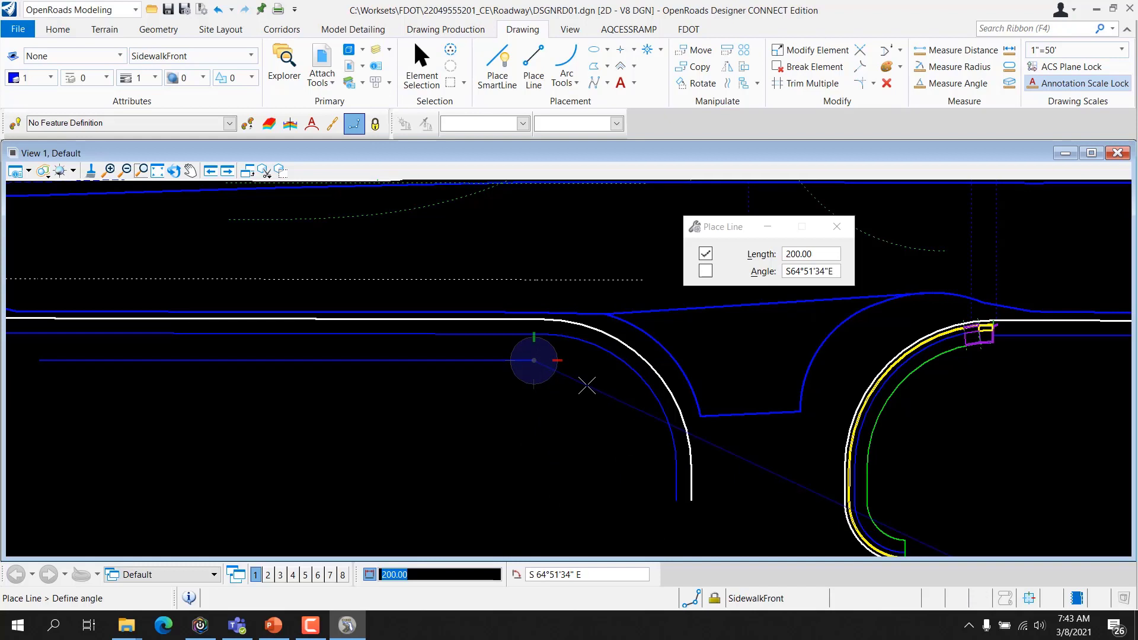
{"action": "right_click", "coordinate": [587, 385]}
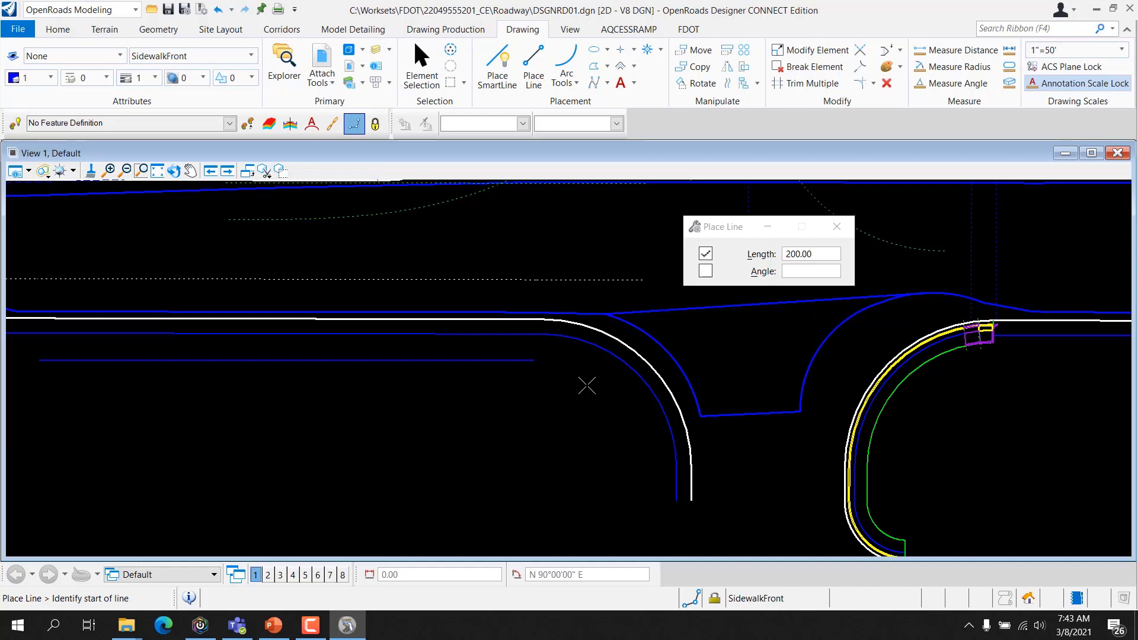
- Switch the active level to SidewalkBack and draw a 200-ft line below the first
{"action": "left_click", "coordinate": [205, 58]}
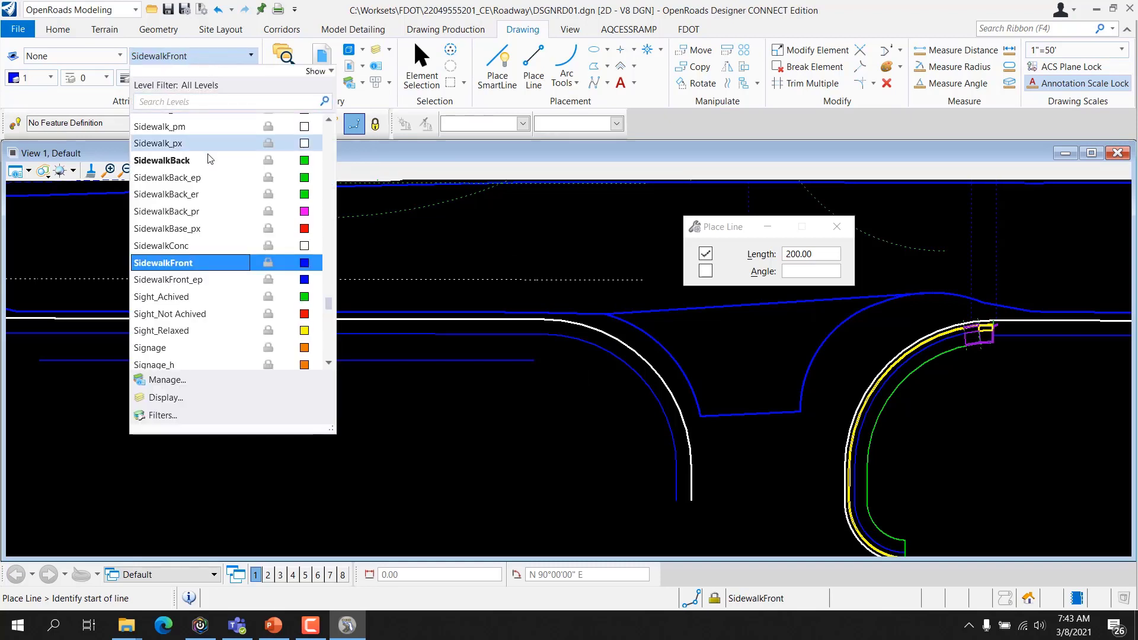
{"action": "left_click", "coordinate": [207, 153]}
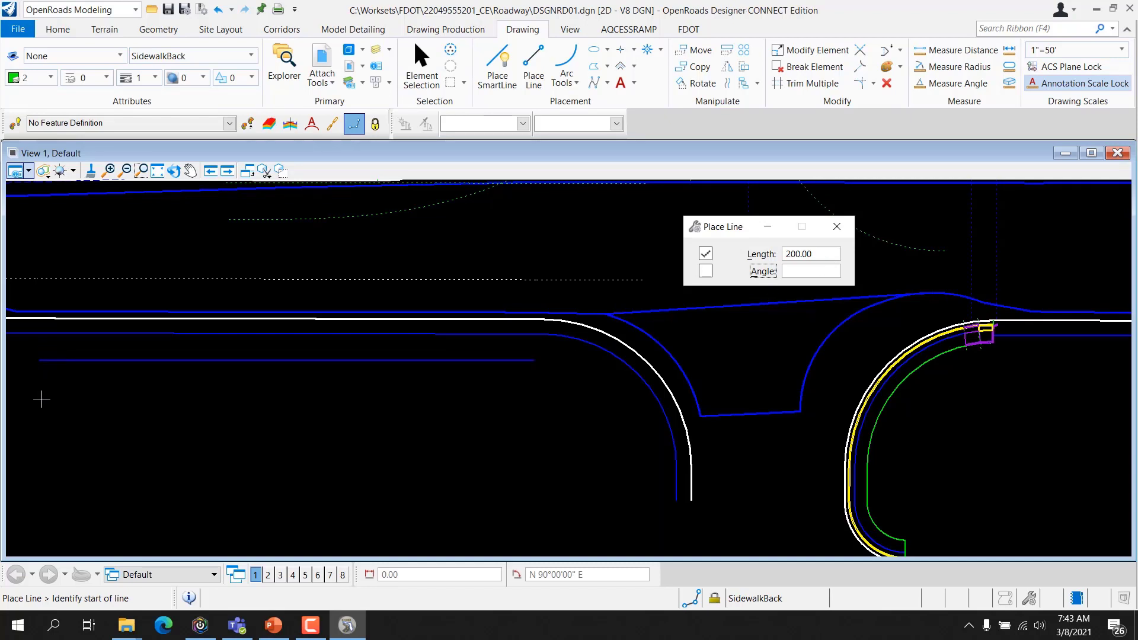
{"action": "left_click", "coordinate": [42, 400]}
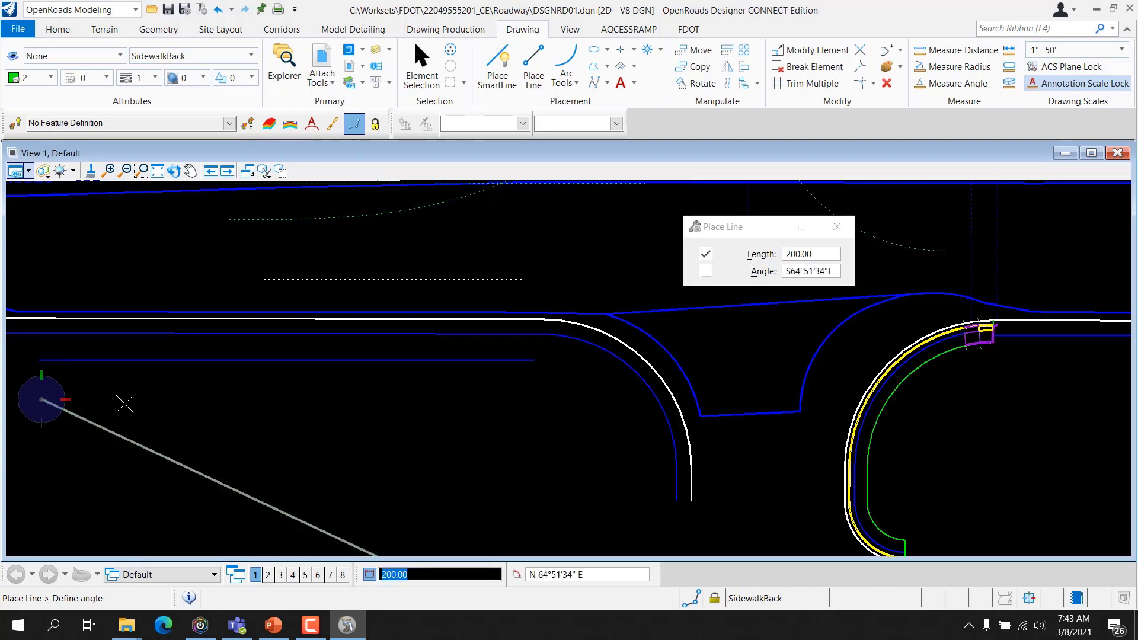
{"action": "left_click", "coordinate": [531, 398]}
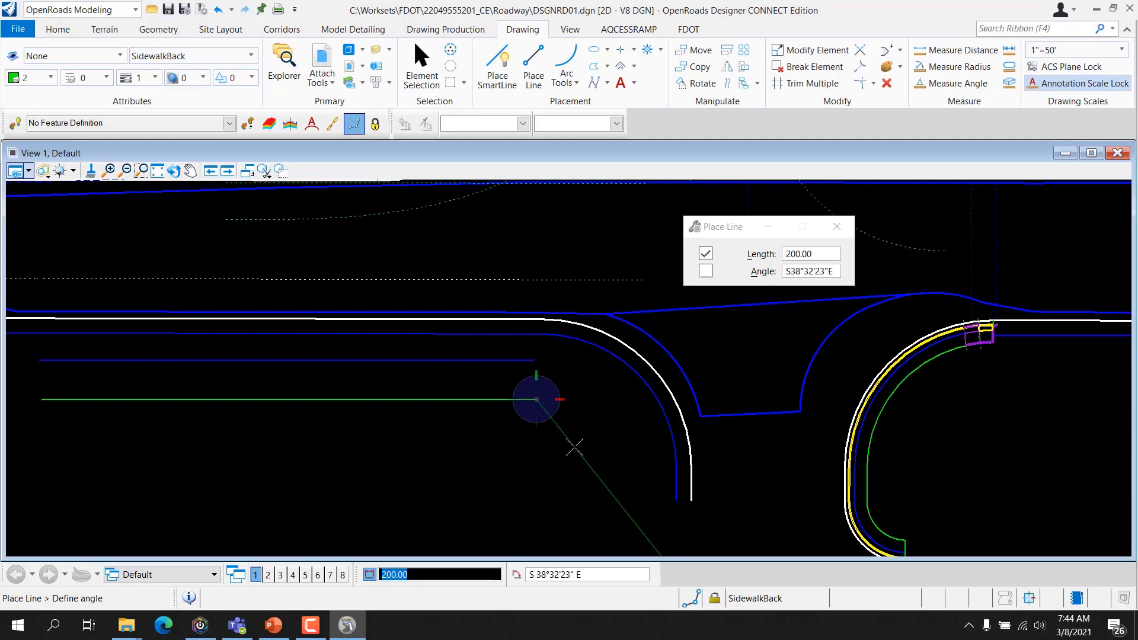
{"action": "right_click", "coordinate": [574, 447]}
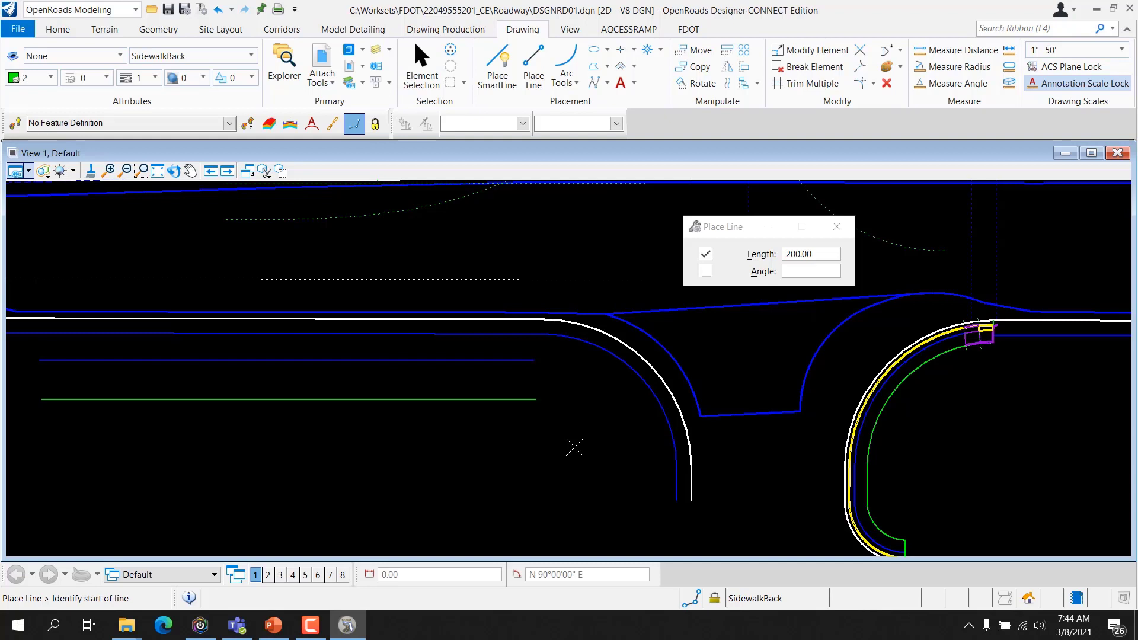
{"action": "left_click", "coordinate": [232, 10]}
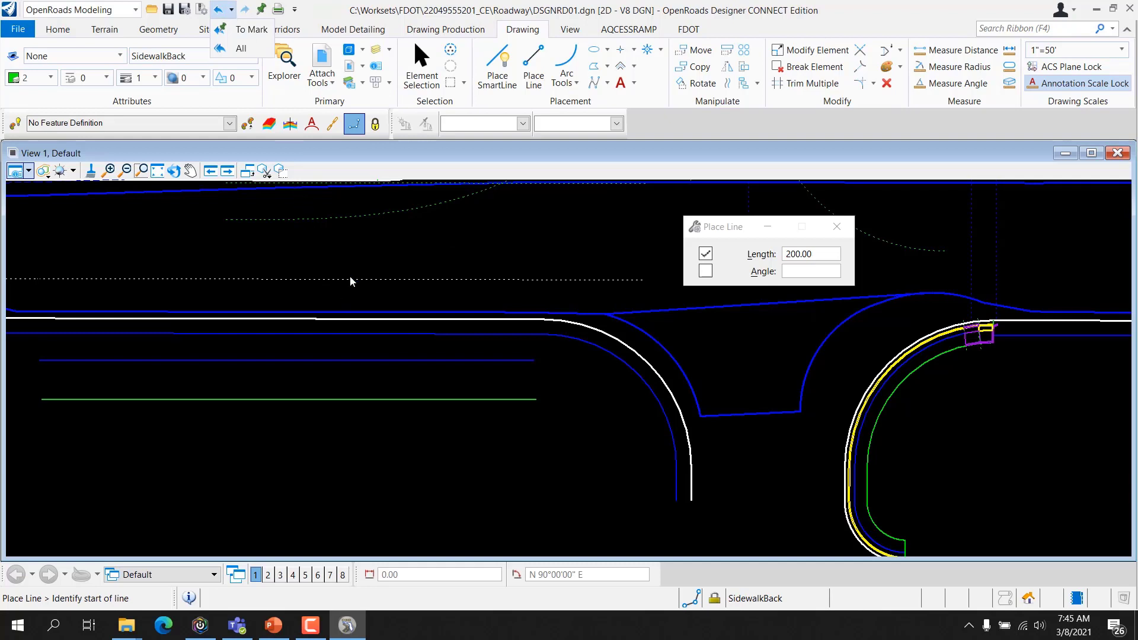
{"action": "left_click", "coordinate": [359, 258]}
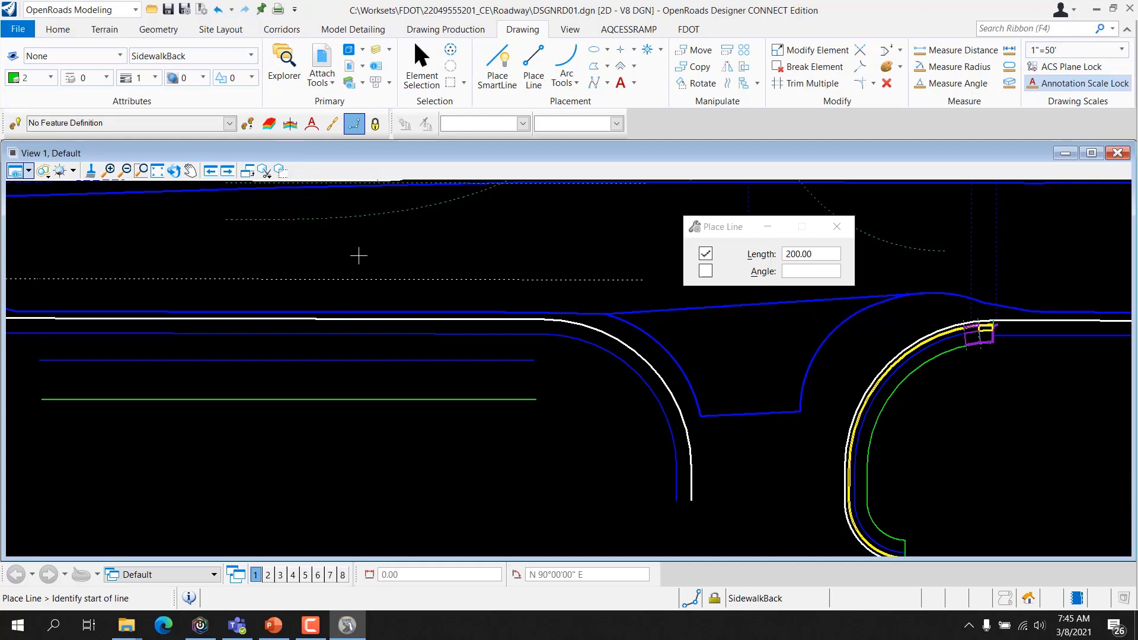
{"action": "key", "text": "ctrl+z"}
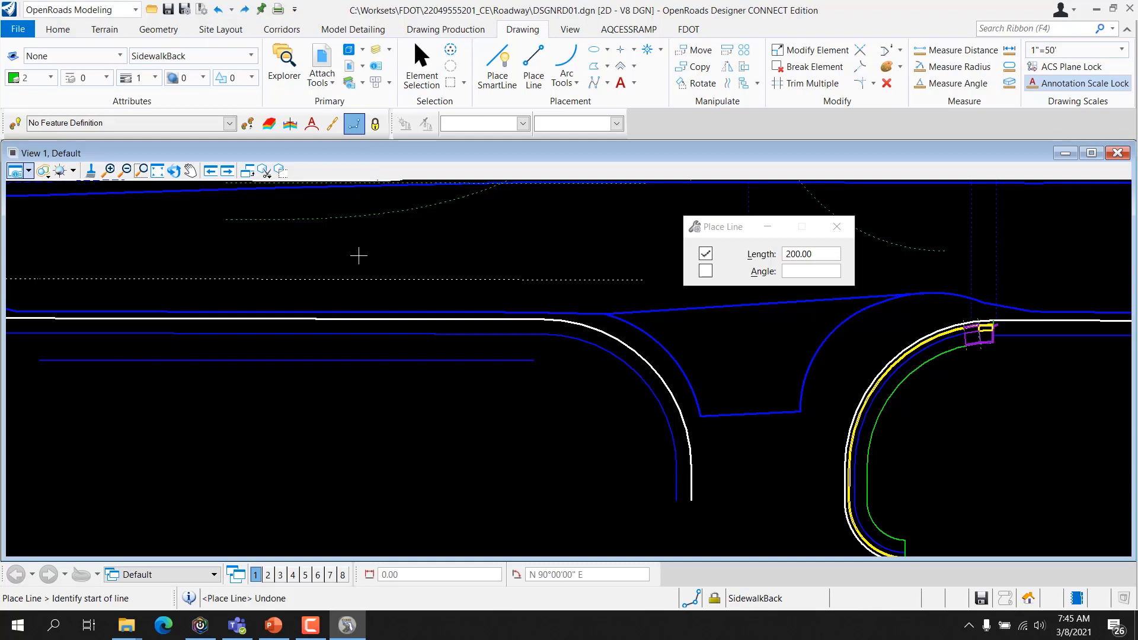
{"action": "key", "text": "ctrl+y"}
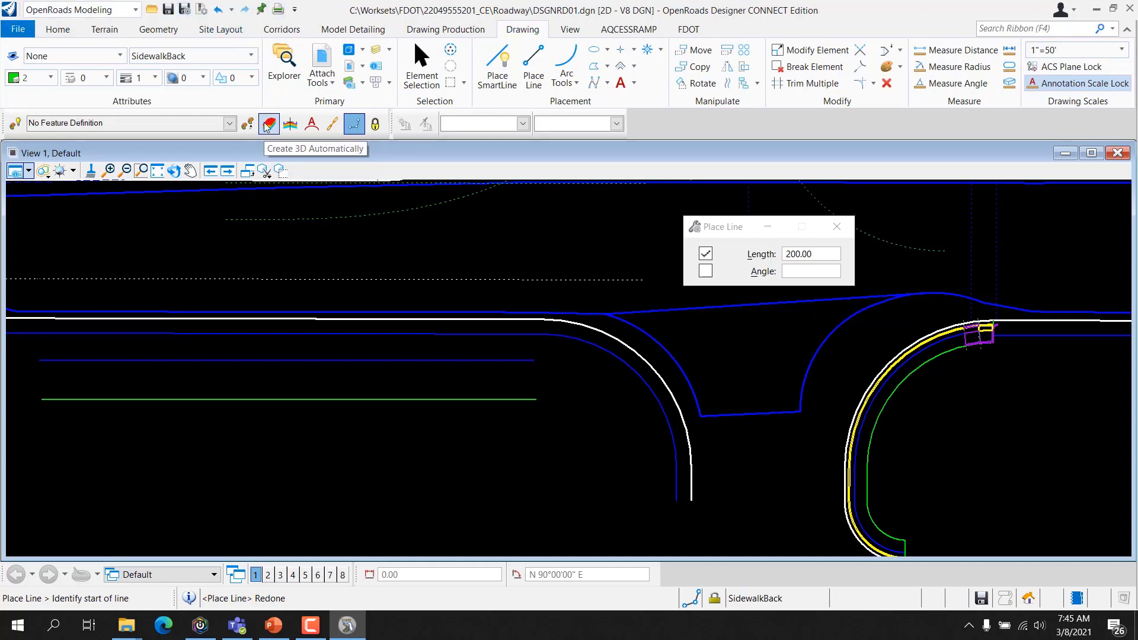
{"action": "left_click", "coordinate": [233, 10]}
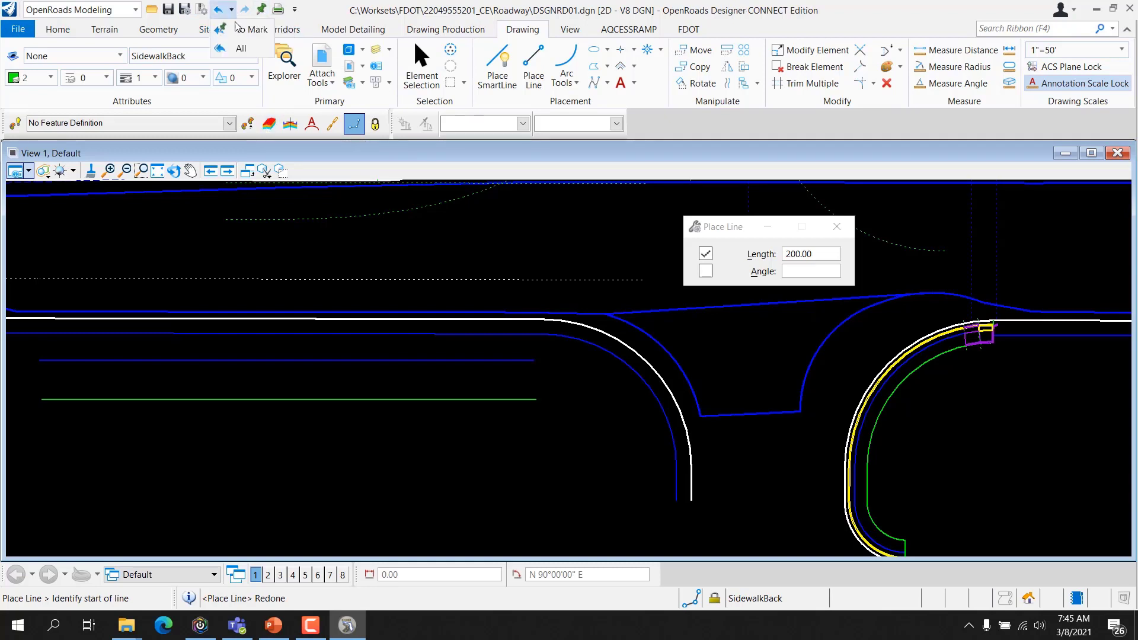